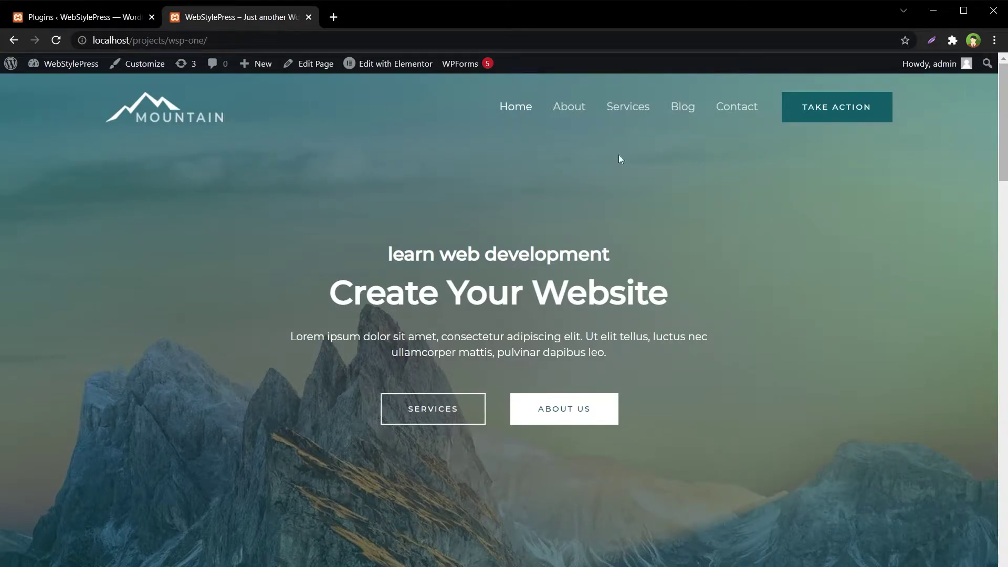
Browse the site's About, Services, Blog and Contact pages, then return to the home page.
scroll(817, 397, down, 3)
scroll(745, 284, up, 3)
scroll(248, 151, down, 5)
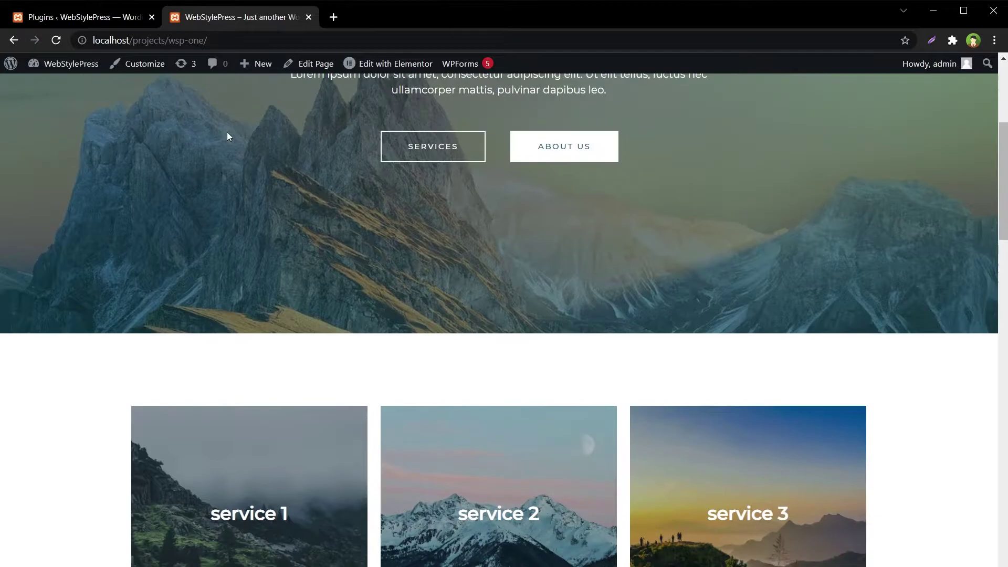
scroll(450, 116, up, 5)
click(569, 107)
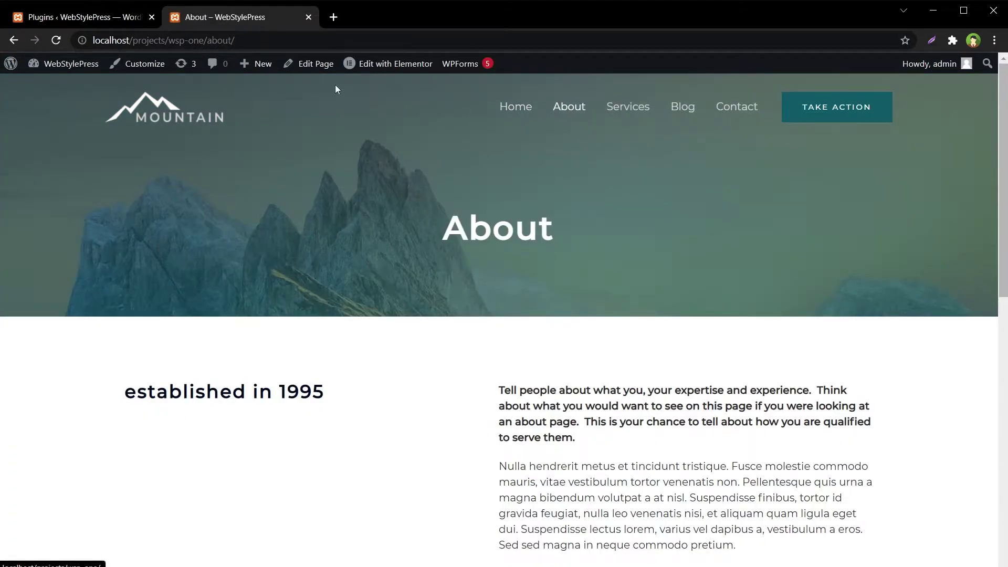
mouse_move(937, 63)
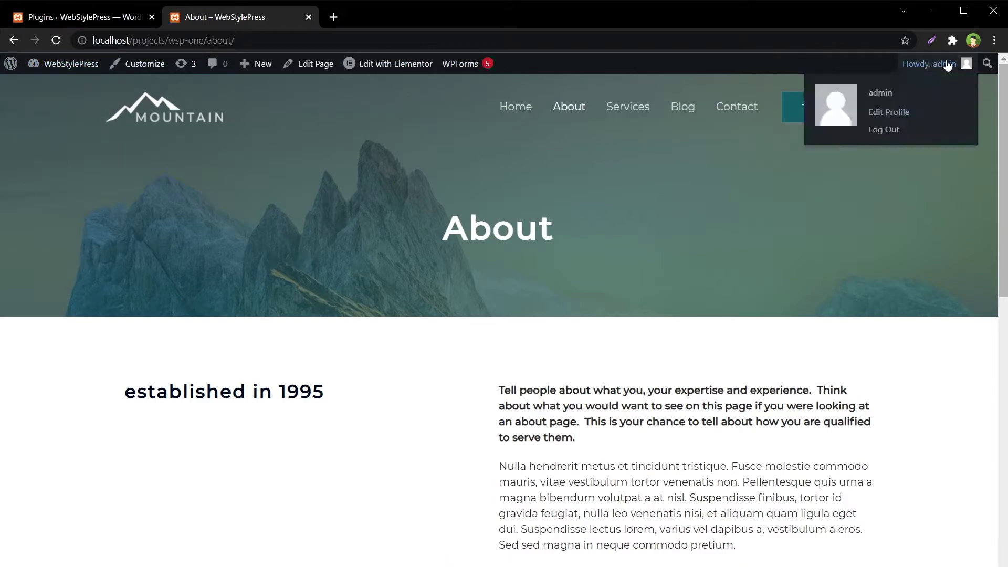
click(637, 106)
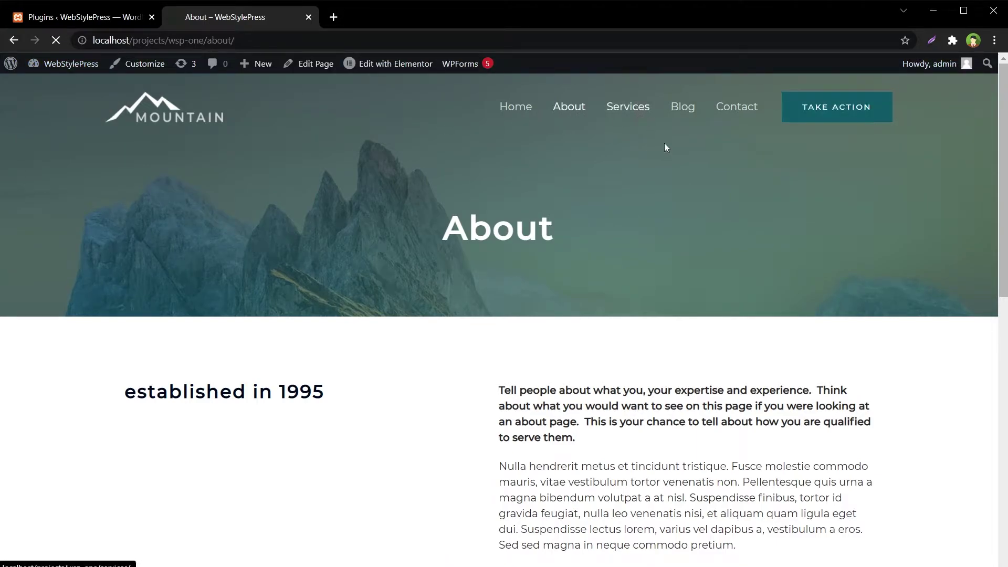
click(682, 106)
scroll(585, 256, down, 15)
scroll(708, 346, up, 15)
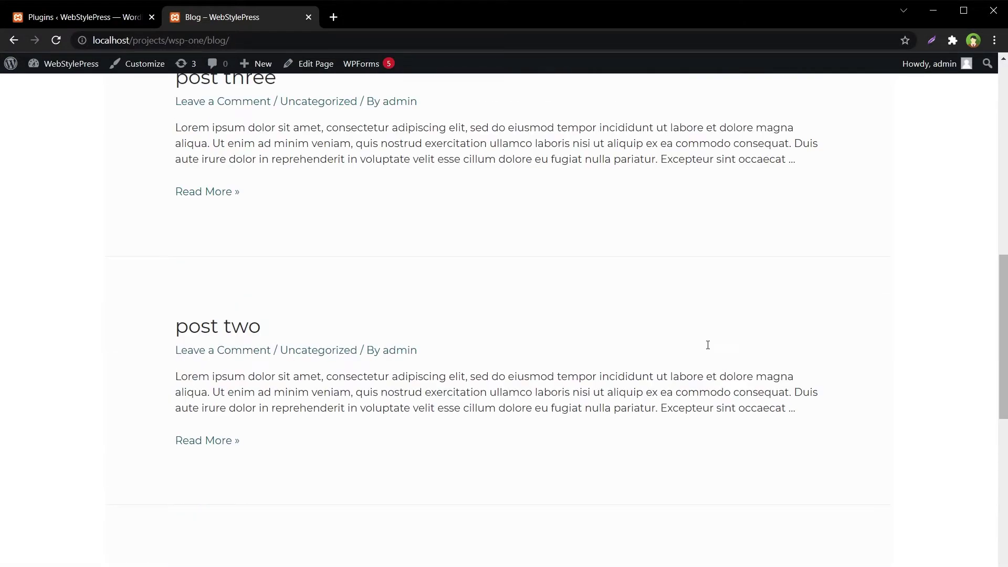
click(736, 116)
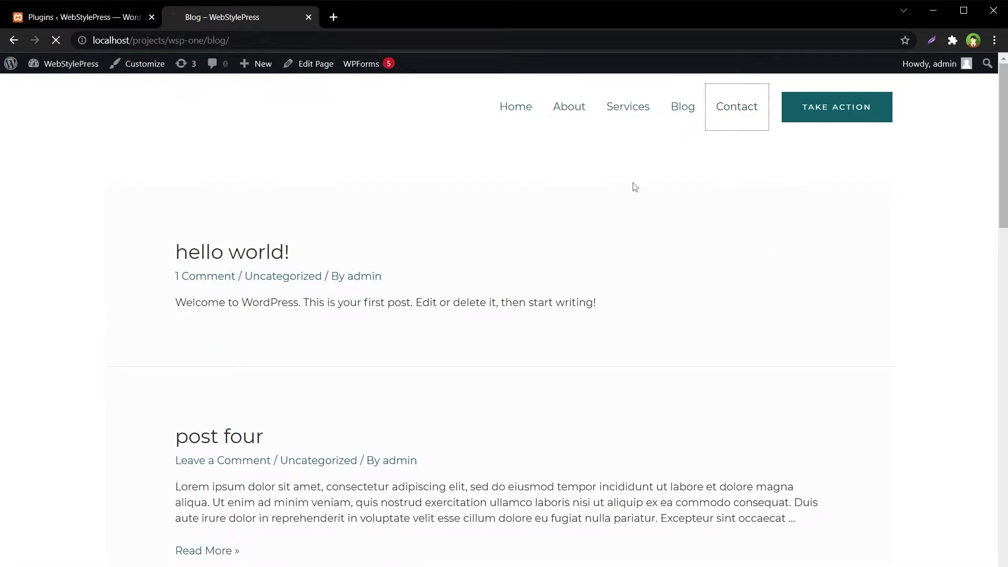
click(521, 126)
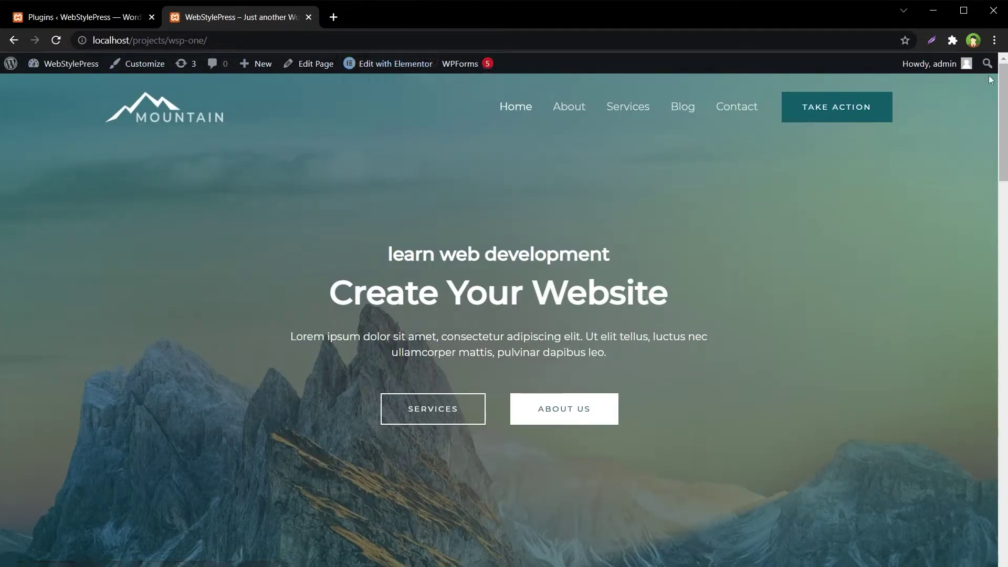
Show the admin bar's menus on the site, then go back to the admin Plugins list.
mouse_move(932, 64)
mouse_move(258, 66)
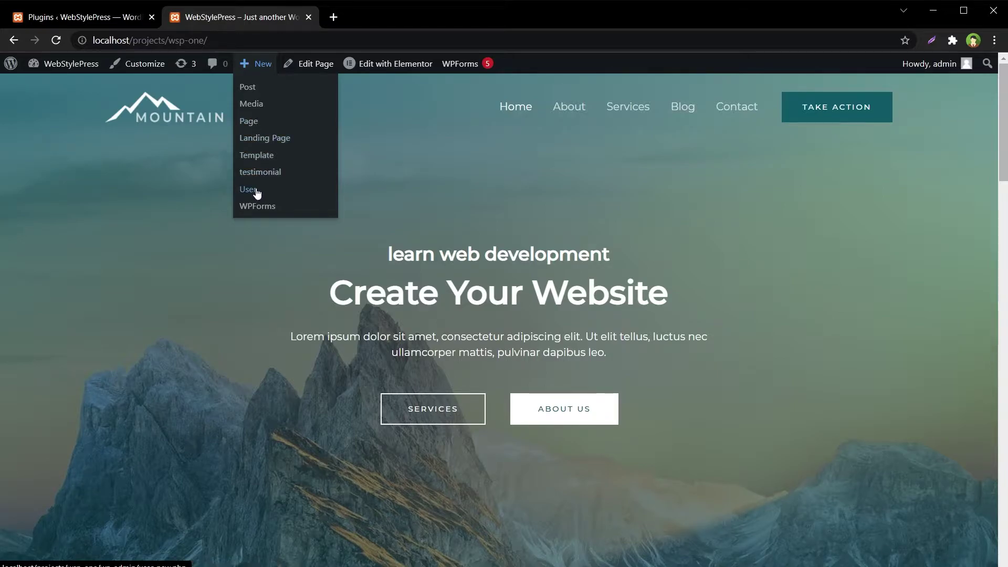
mouse_move(82, 65)
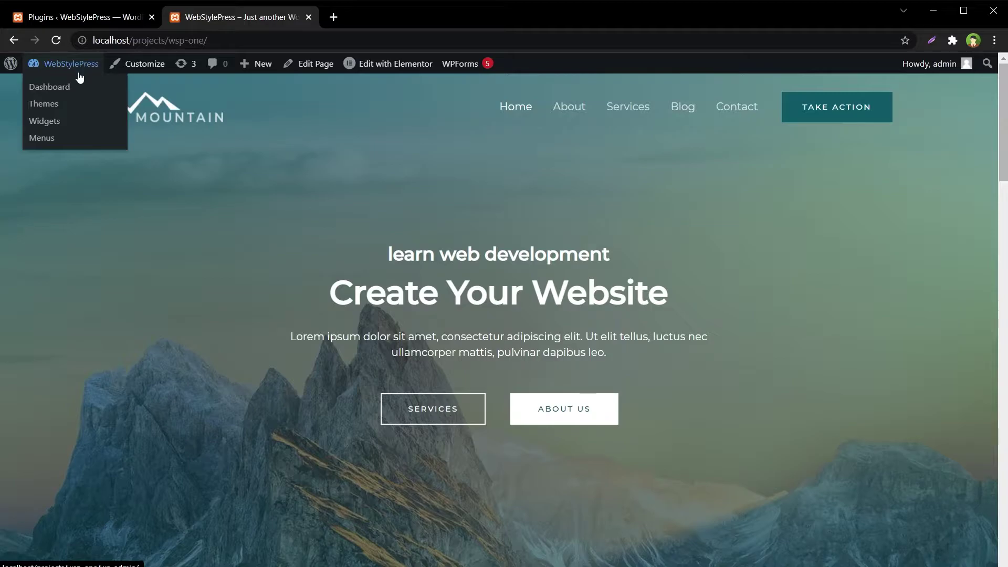
mouse_move(434, 74)
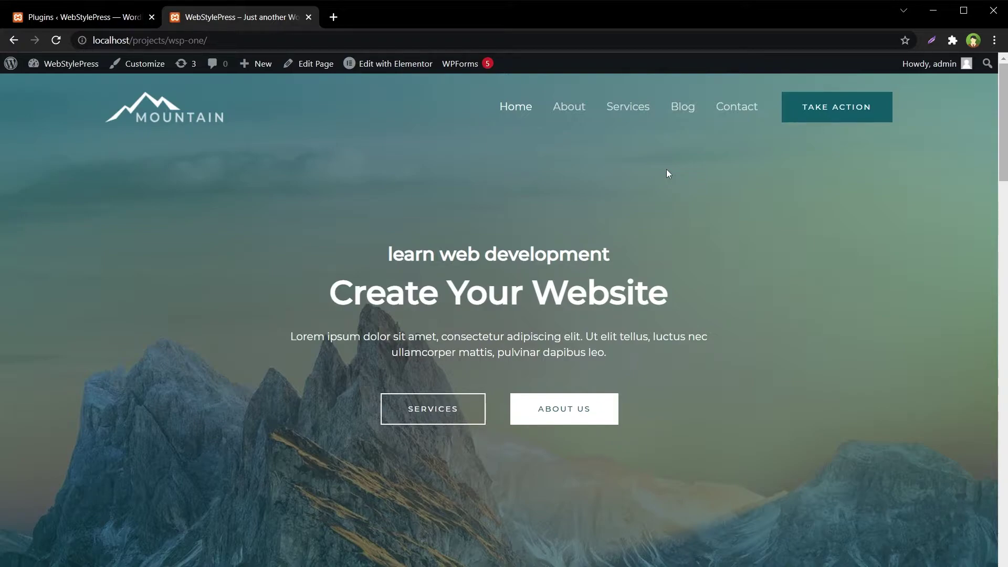
click(115, 15)
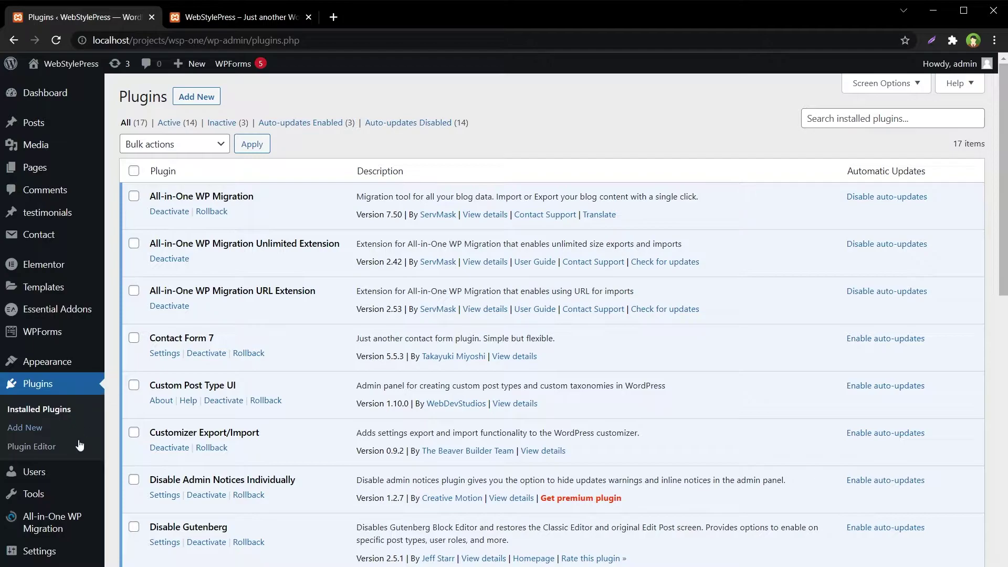
Uncheck 'Show Toolbar when viewing site' in the admin profile and update the profile.
mouse_move(39, 472)
click(128, 510)
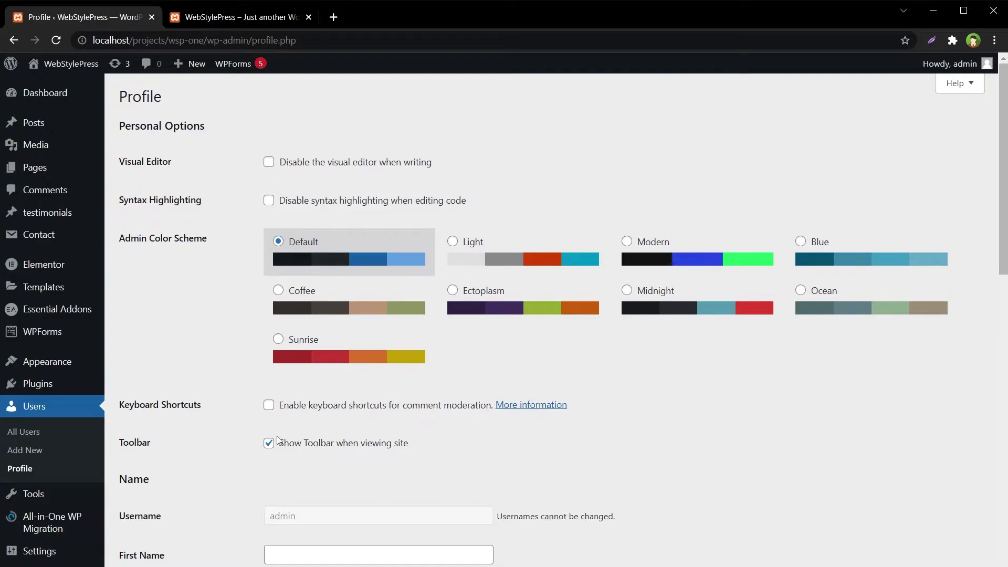
drag(463, 456, 267, 444)
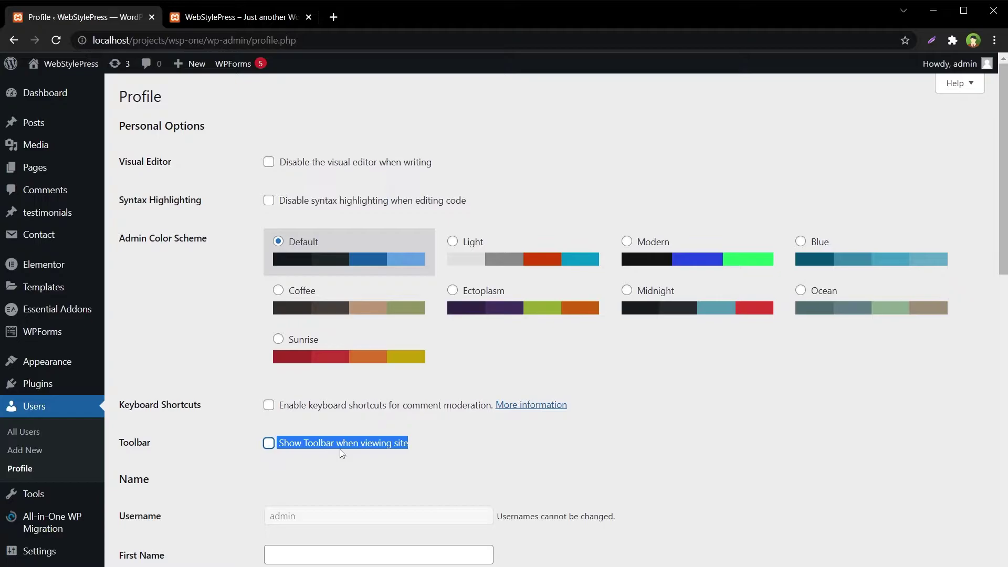
scroll(668, 462, down, 7)
scroll(726, 462, down, 6)
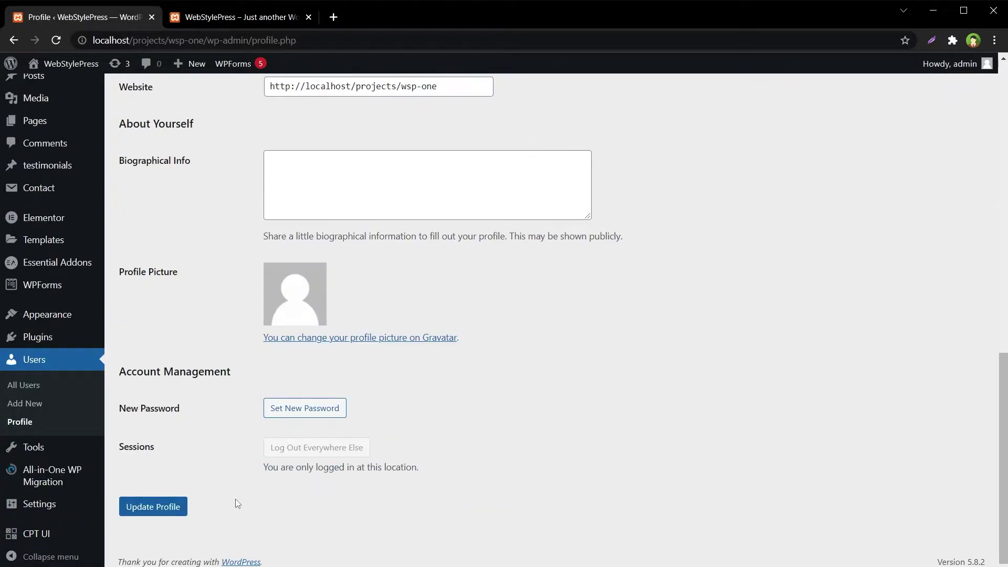
click(168, 506)
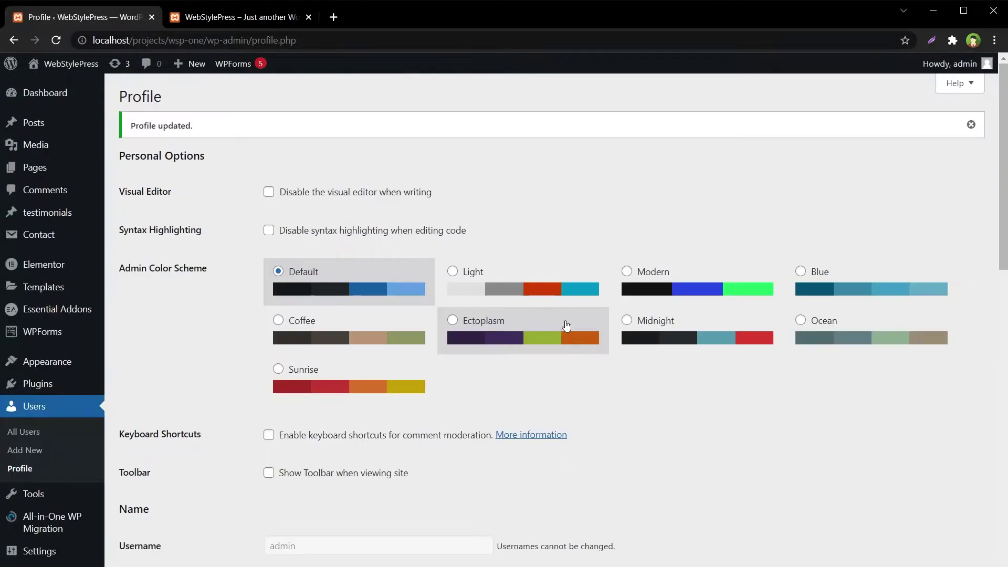
click(222, 18)
Reload the live site and check that the Home and About pages show no admin toolbar.
right_click(361, 126)
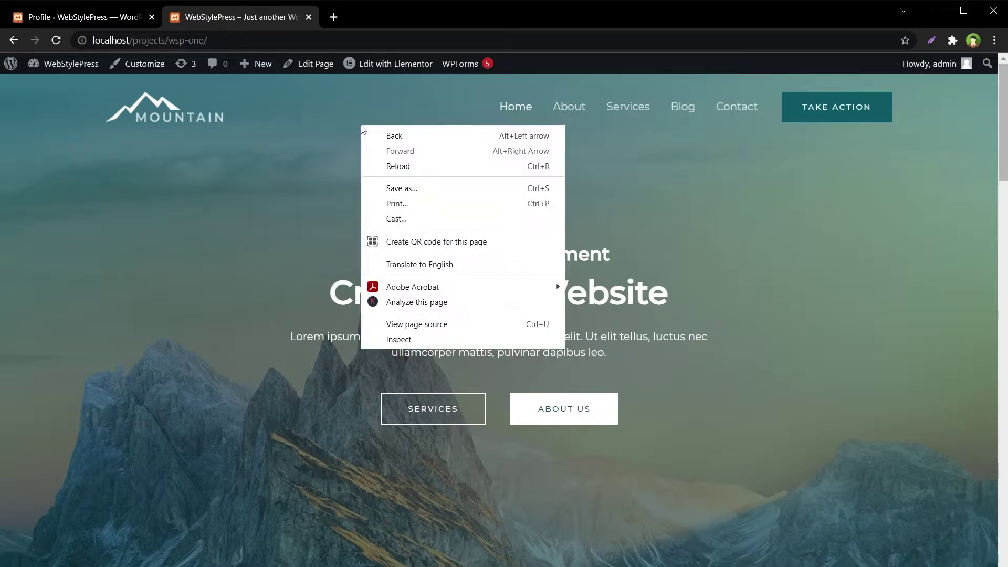
click(397, 166)
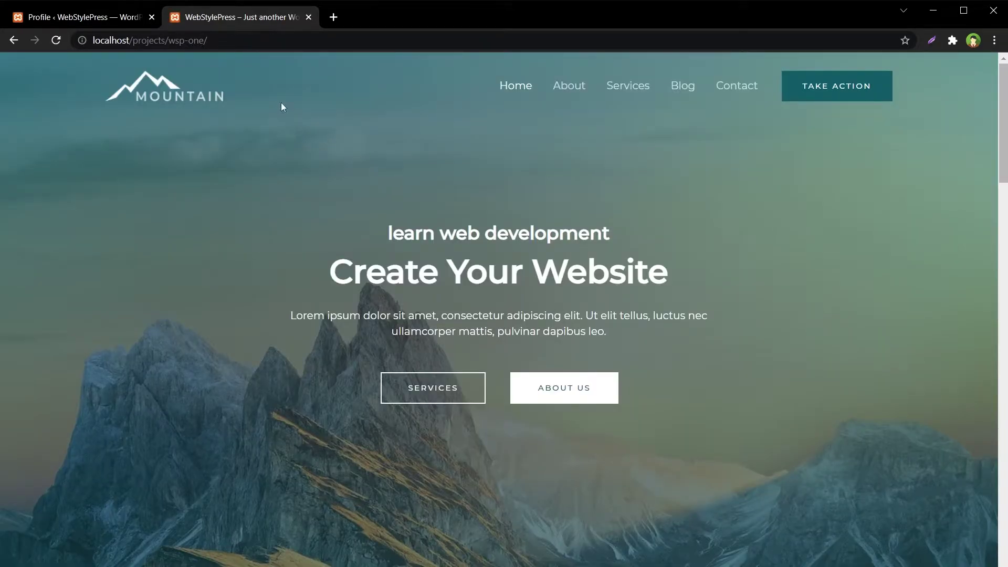
scroll(772, 328, down, 15)
scroll(772, 332, up, 15)
click(564, 88)
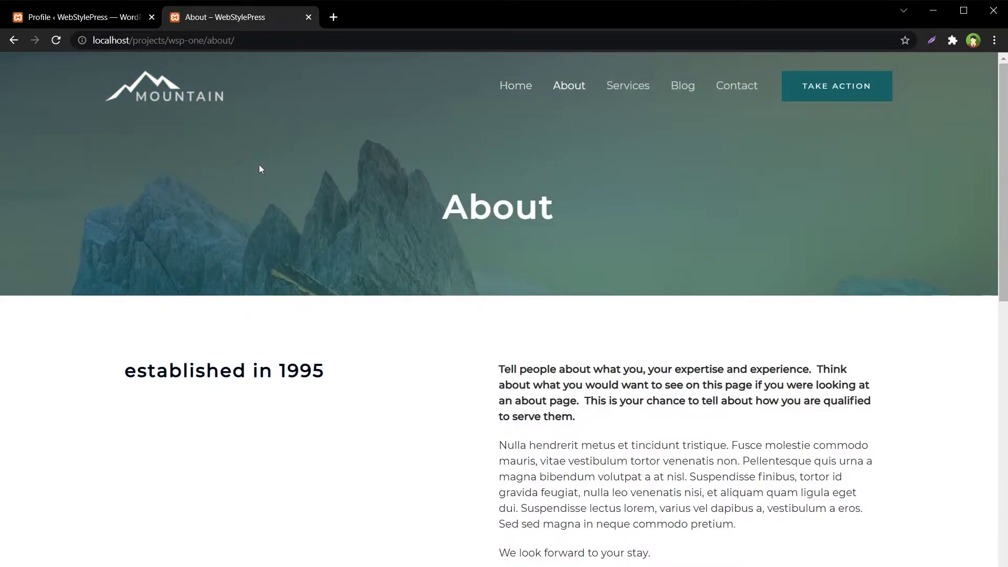
click(506, 86)
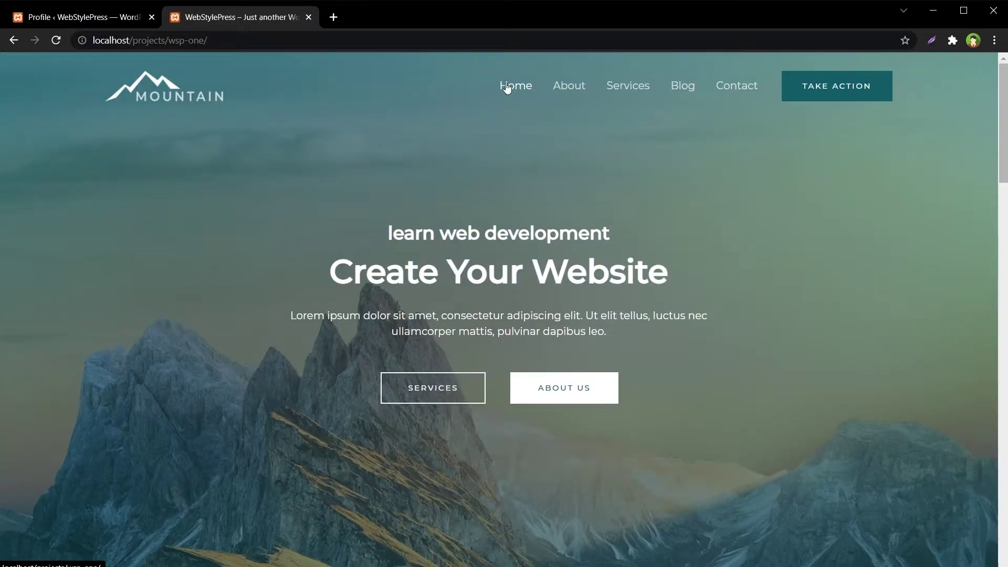
click(71, 17)
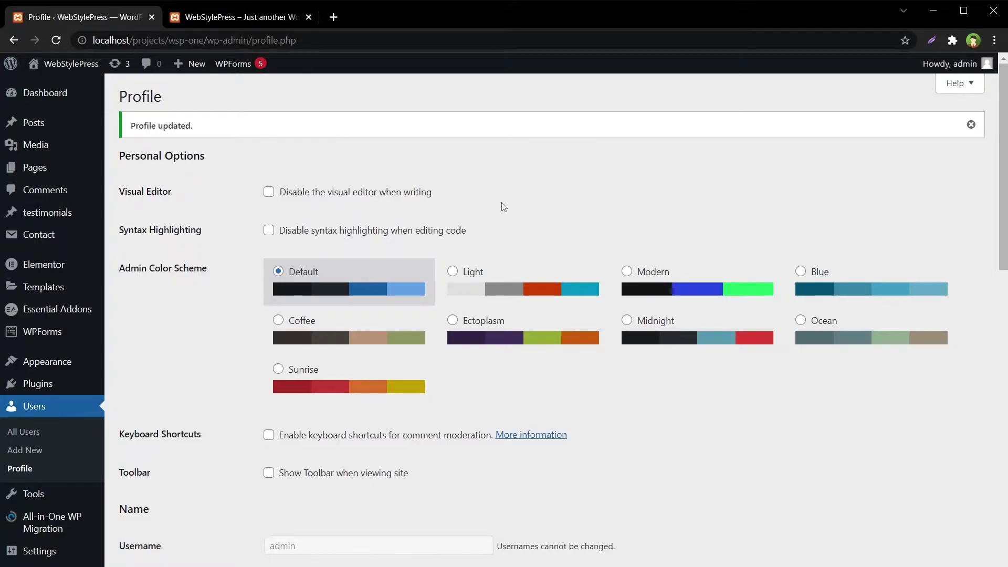
Review testuser's settings, where the toolbar remains enabled, then reopen the admin profile.
mouse_move(947, 64)
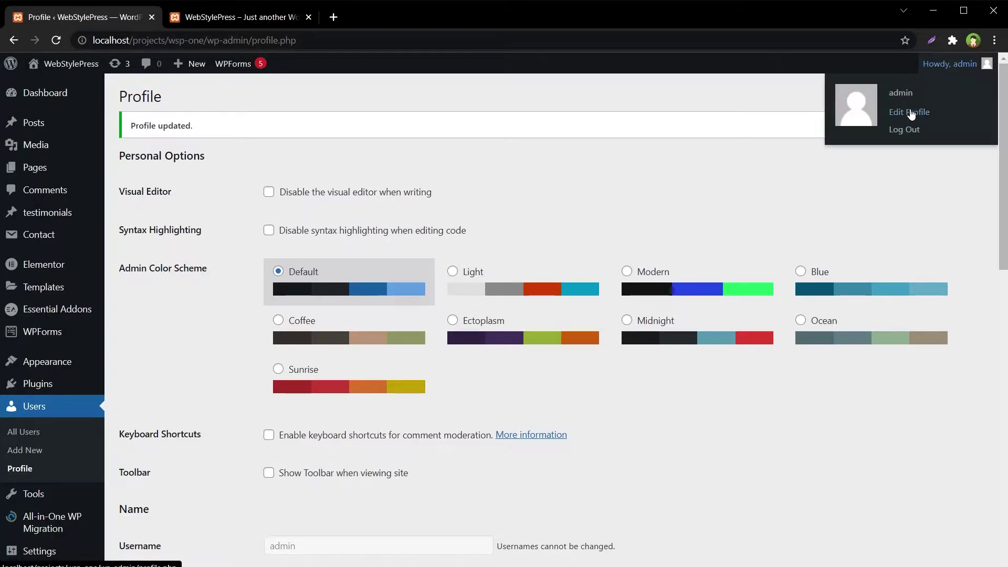
click(61, 436)
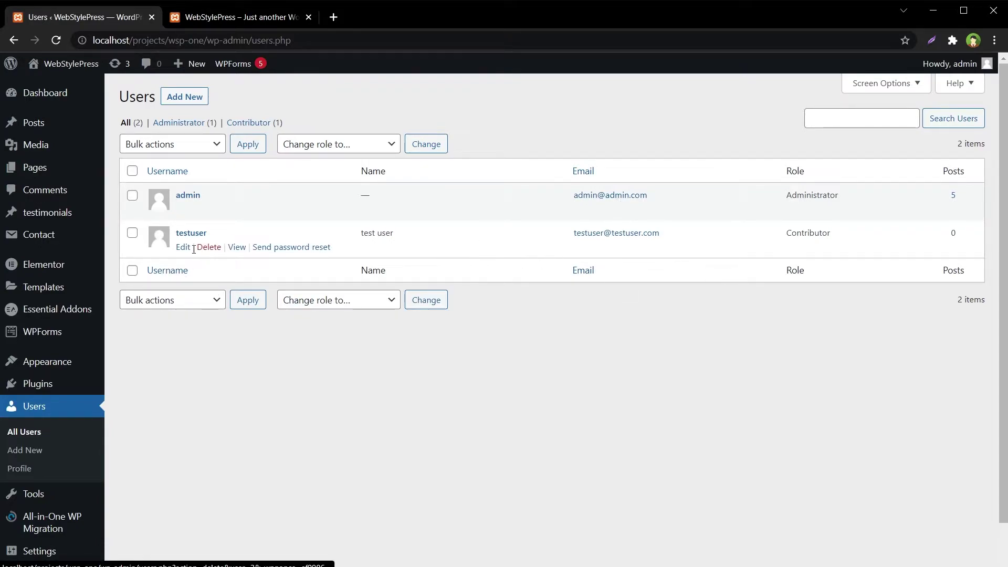
click(183, 247)
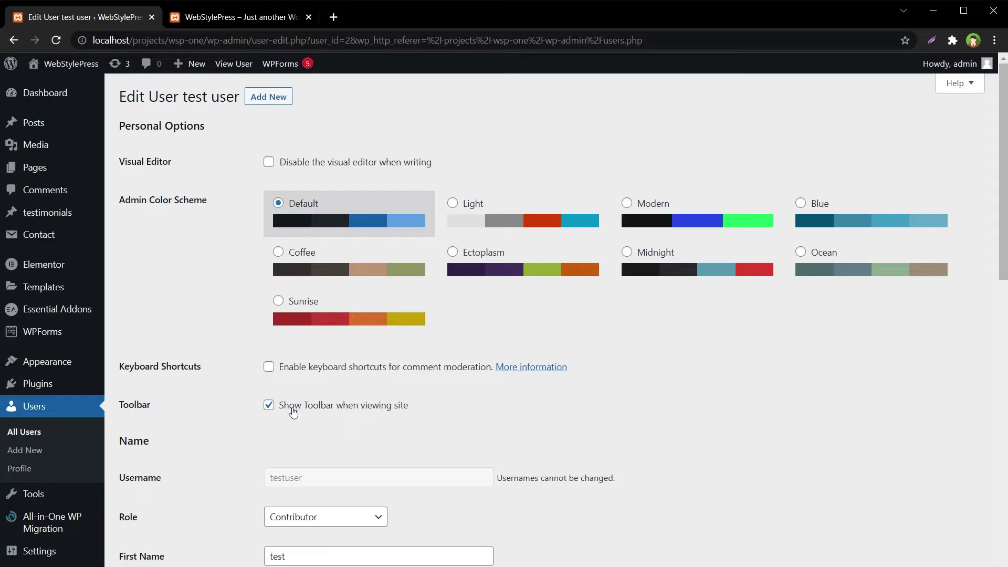
click(42, 433)
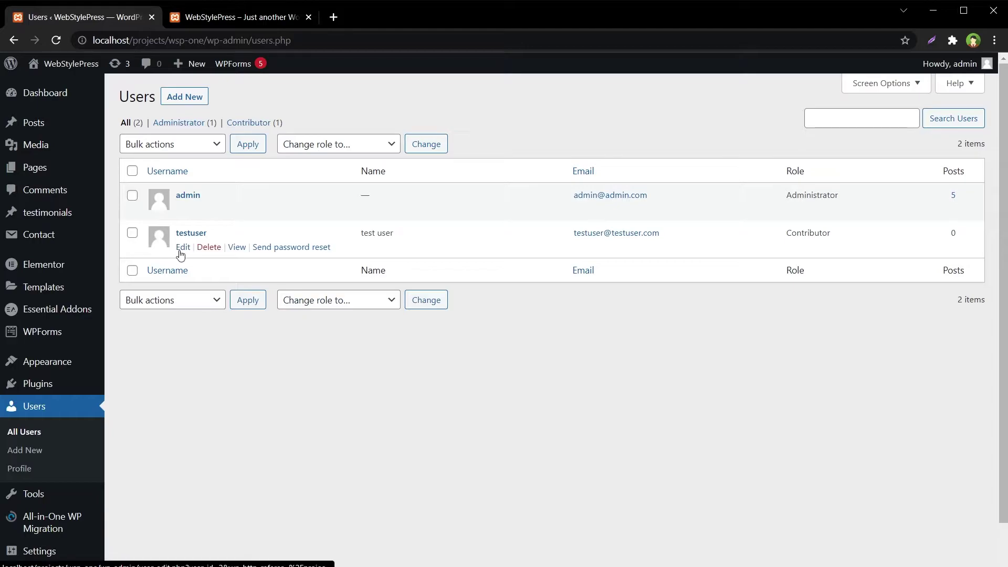
click(181, 207)
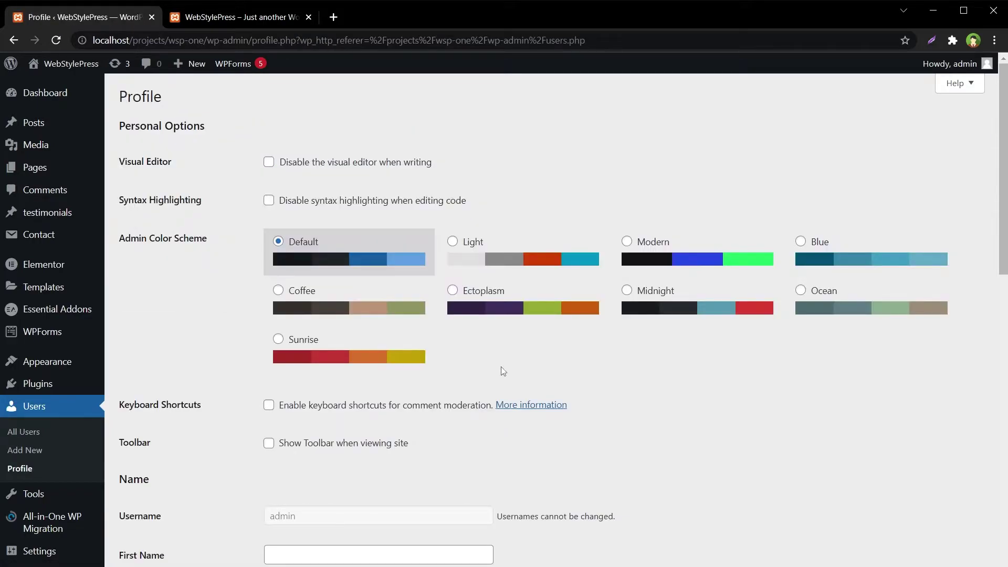
Re-check 'Show Toolbar when viewing site', update the profile, and reload the site to see the toolbar.
click(300, 443)
scroll(857, 446, down, 12)
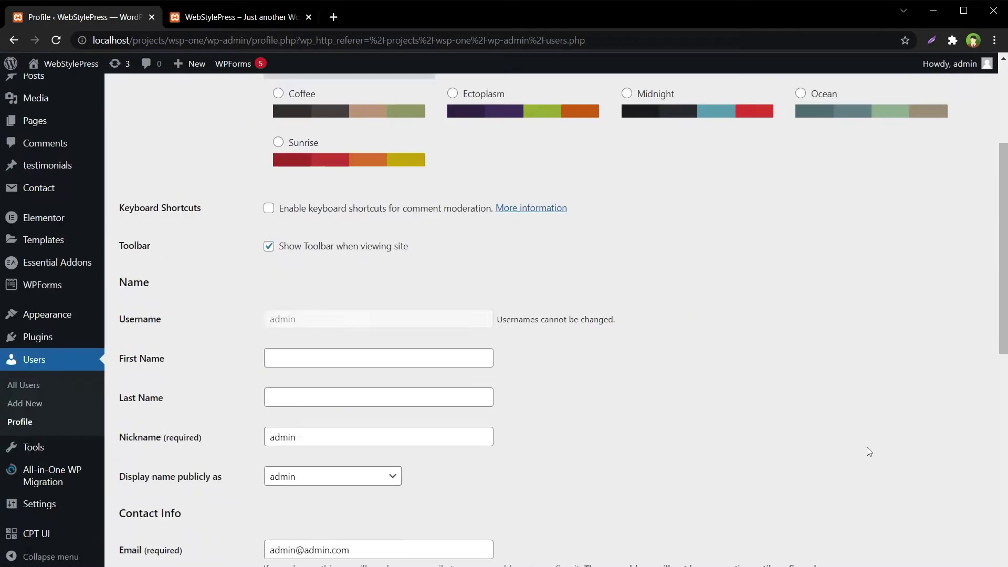
click(169, 507)
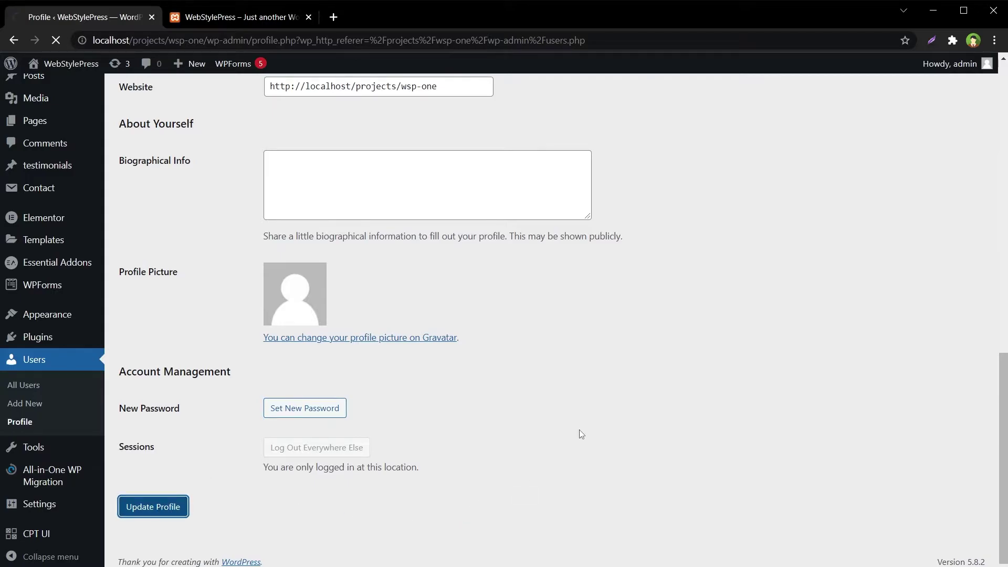
click(187, 23)
right_click(641, 200)
click(716, 249)
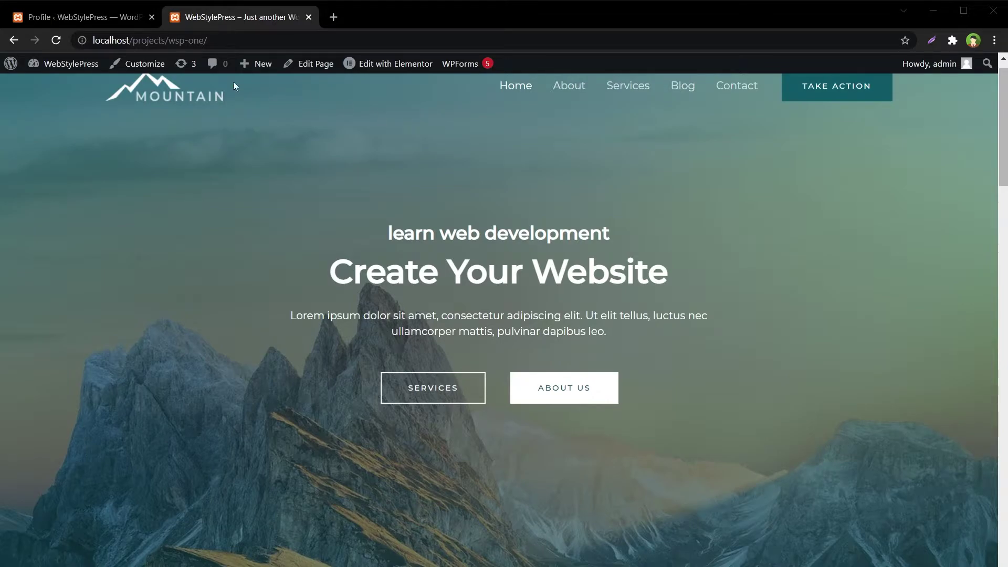
click(105, 15)
Accept the Theme Editor warning, open Astra's functions.php, and add blank lines at its end.
mouse_move(68, 362)
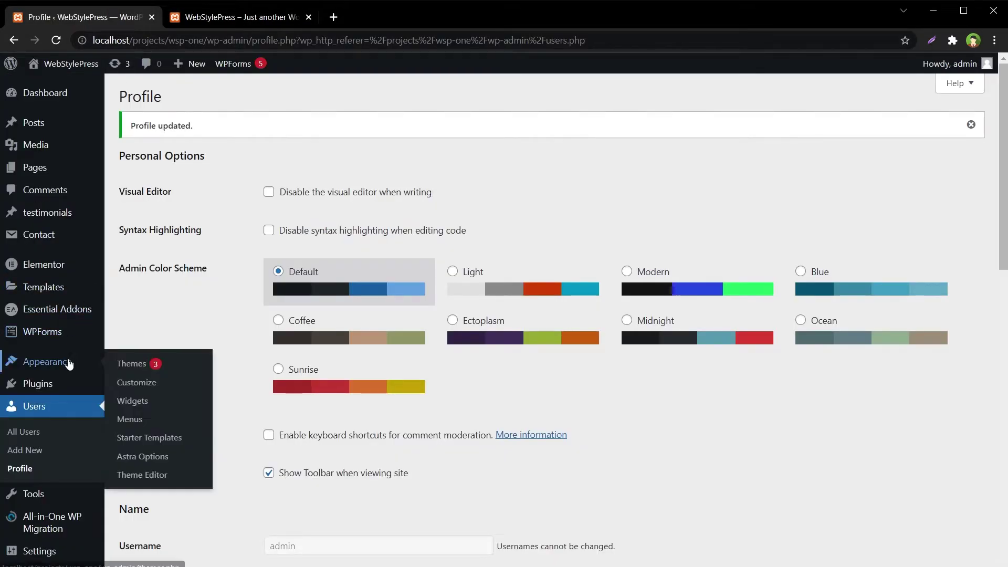
click(149, 475)
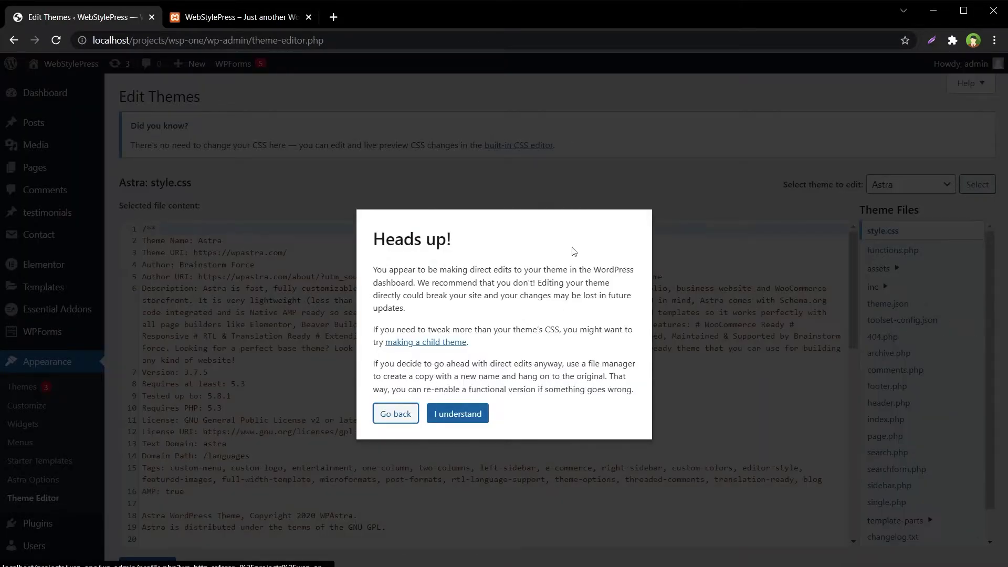
click(462, 415)
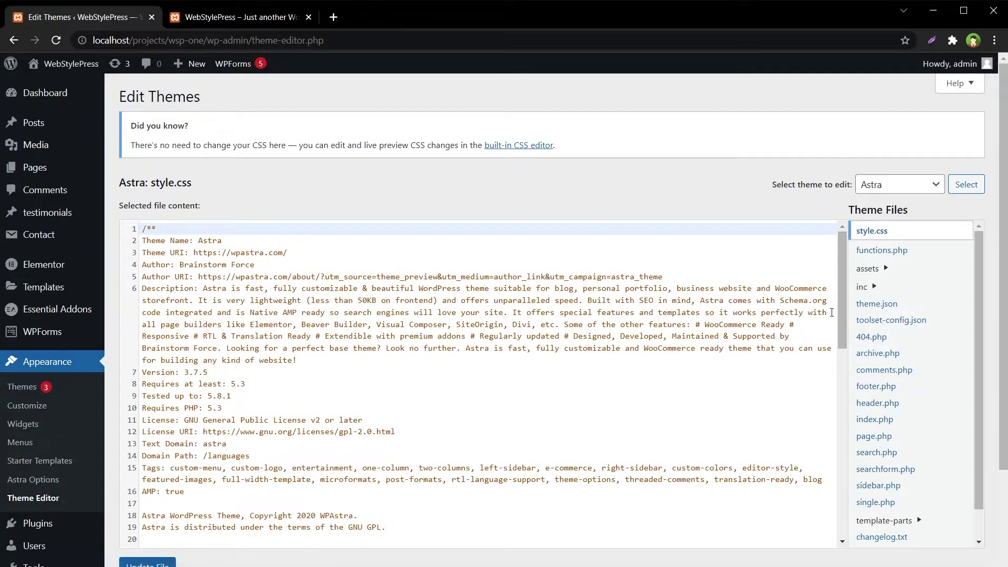
click(882, 250)
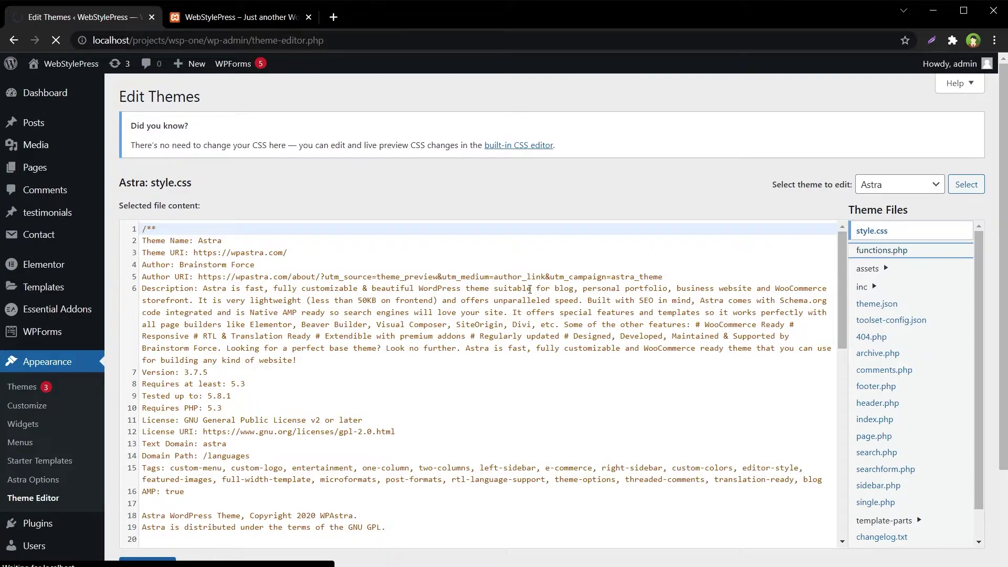
scroll(843, 229, down, 1)
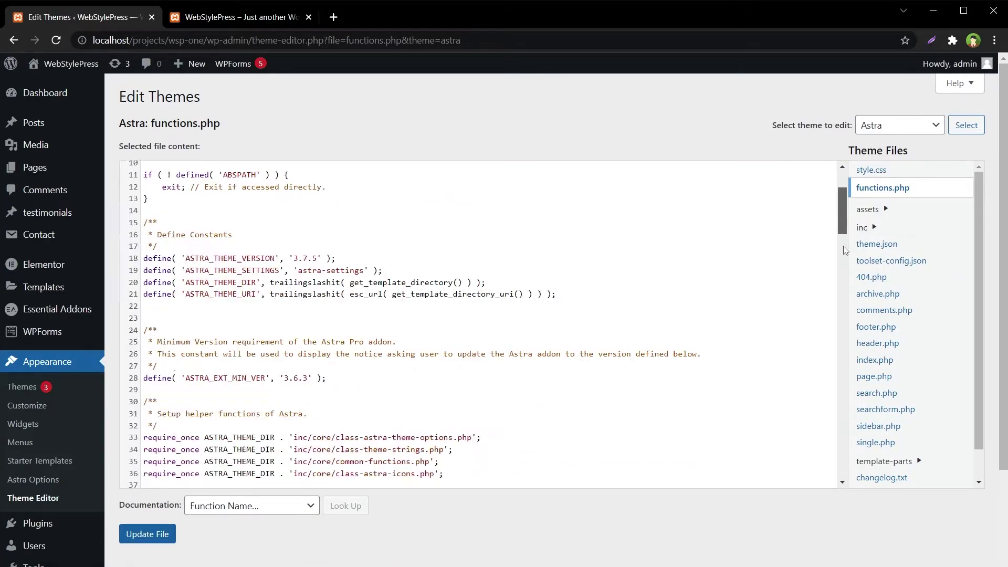
drag(843, 228, 842, 475)
click(554, 474)
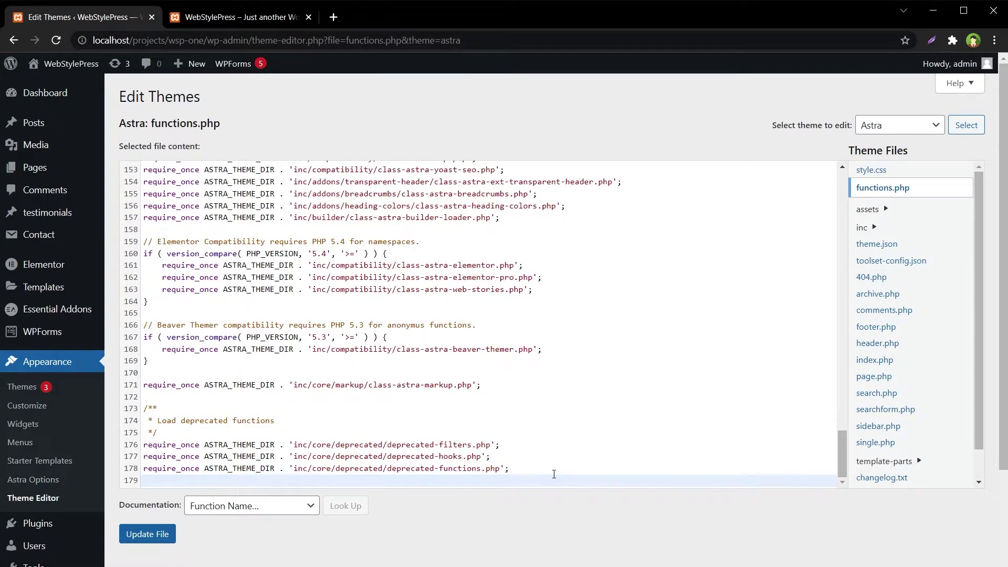
key(Return)
key(Return)
key(Return)
key(Return)
Paste add_filter( 'show_admin_bar', '__return_false' ); on line 181 and update functions.php.
scroll(365, 440, down, 3)
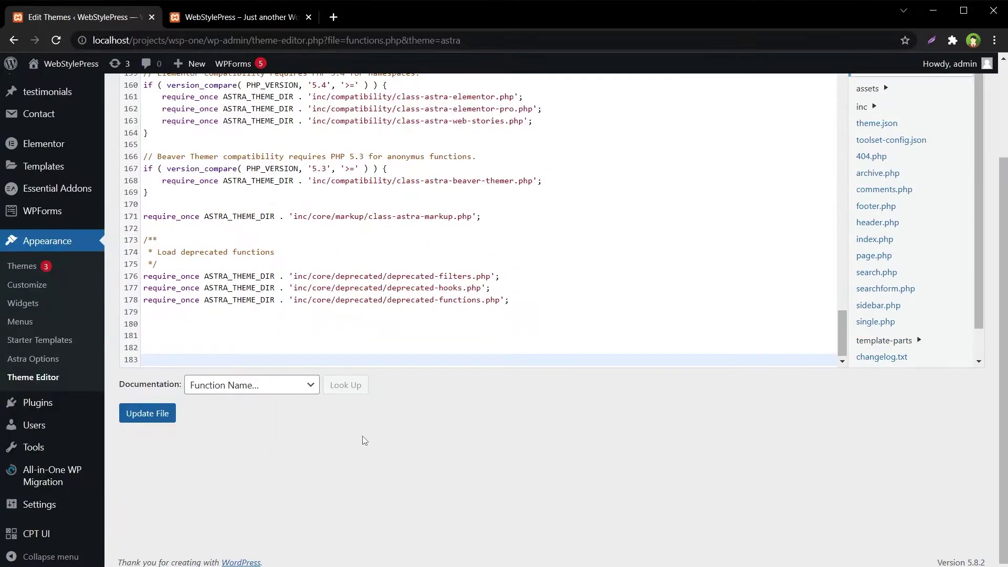
click(238, 332)
text(add_filter( 'show_admin_bar', '__return_false' );)
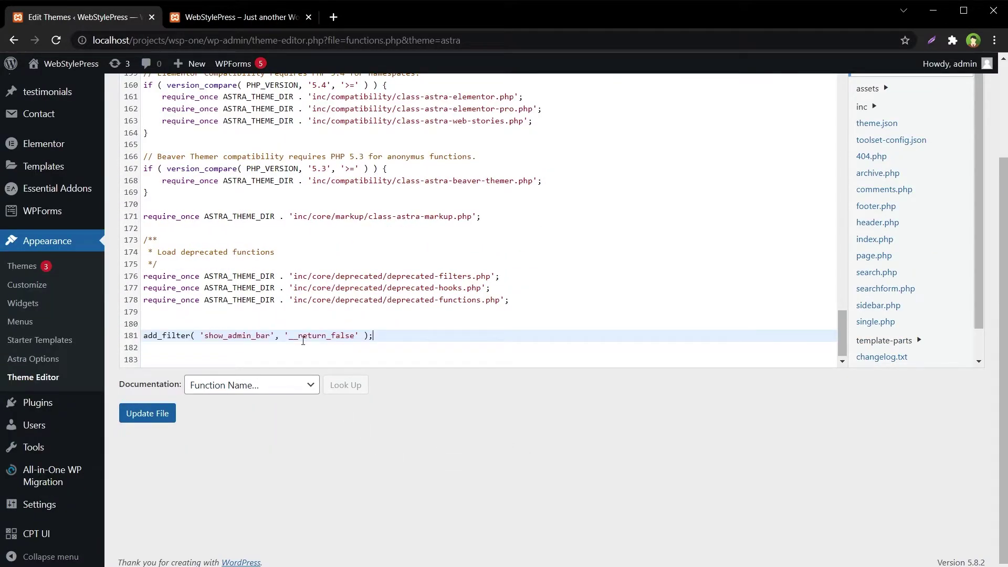
drag(373, 336, 143, 335)
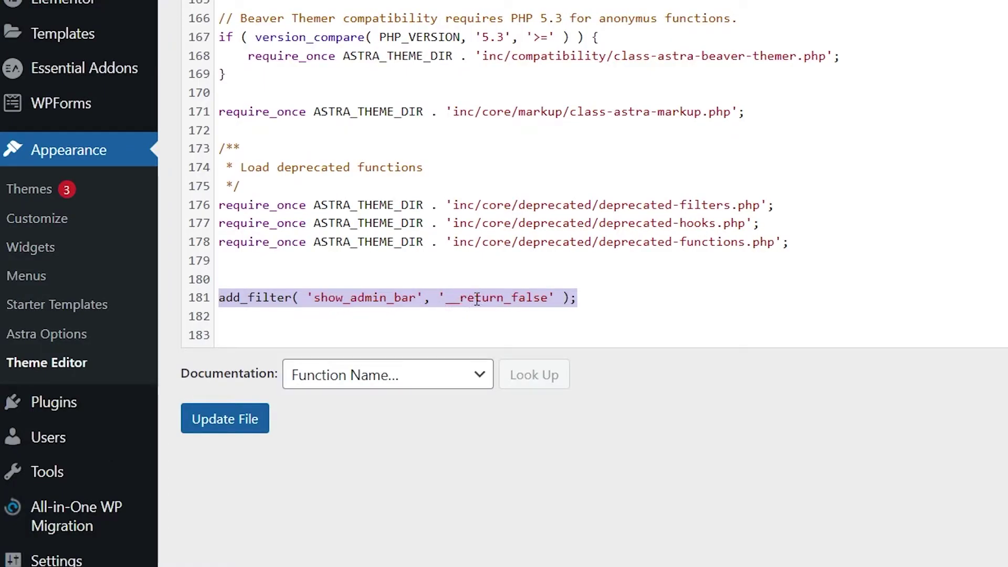
click(247, 418)
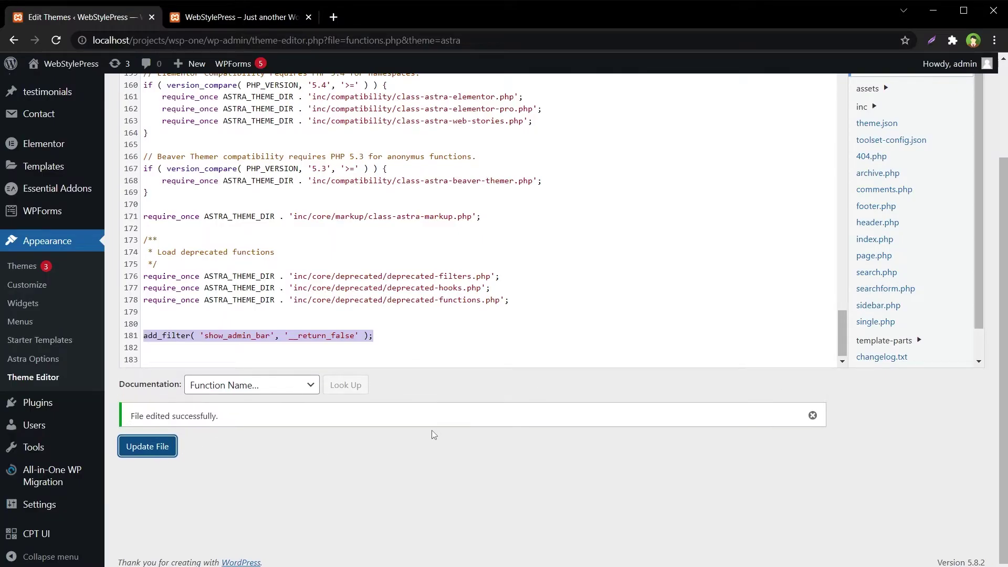
Reload the site homepage to confirm the toolbar is gone, then return to the Theme Editor.
click(245, 18)
right_click(801, 254)
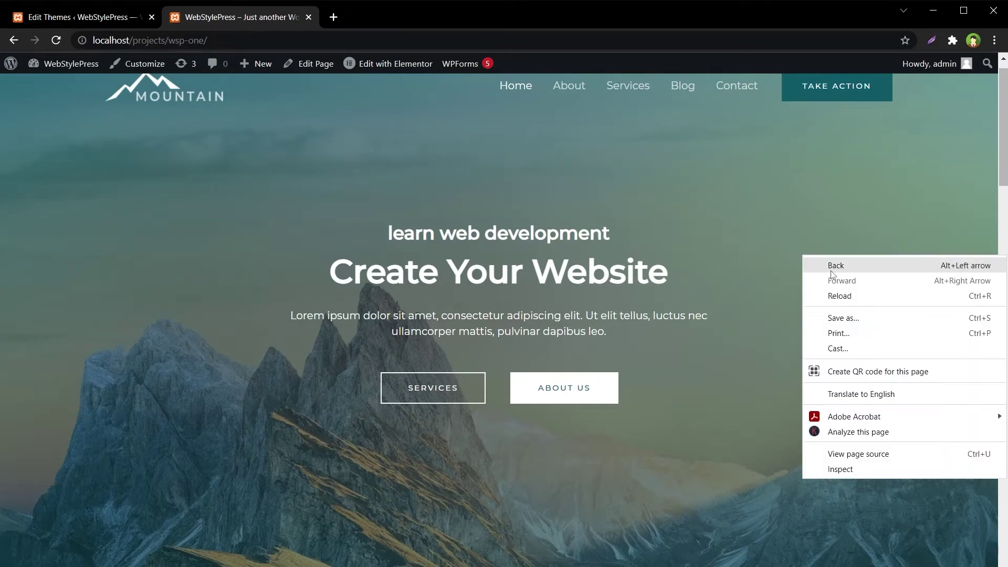
click(845, 300)
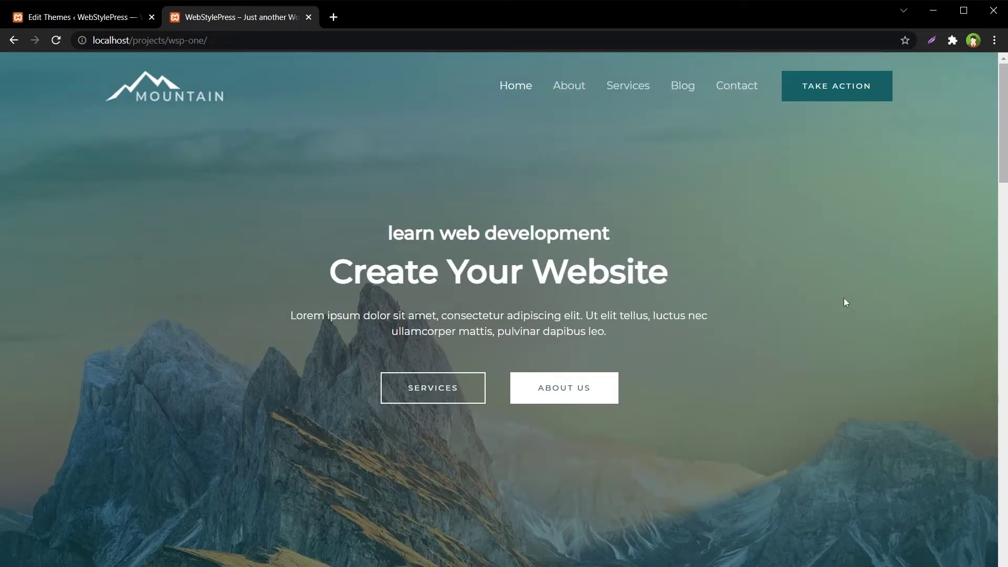
click(100, 21)
scroll(803, 433, up, 3)
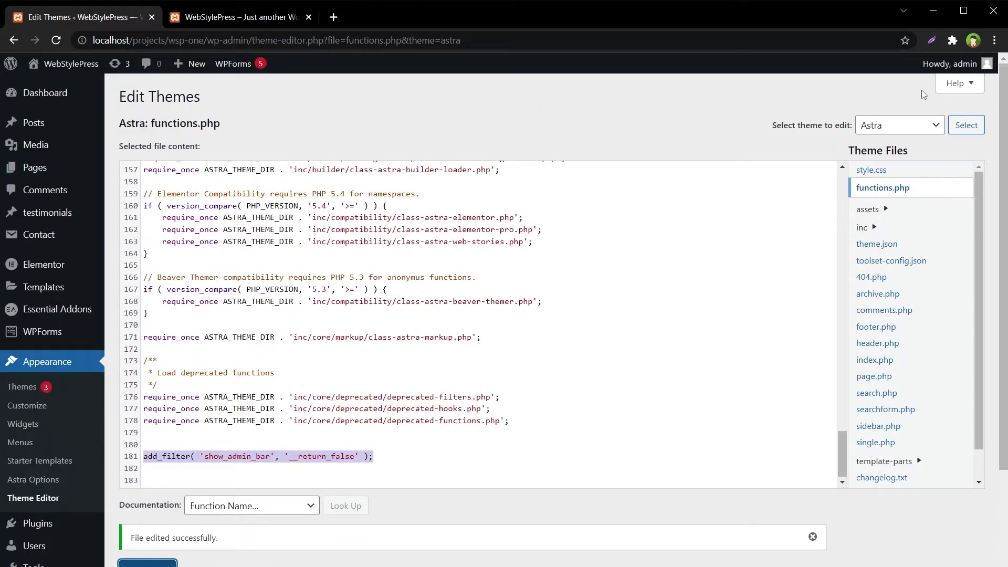
Log out of the admin account and log in as testuser with its password.
mouse_move(953, 64)
click(905, 131)
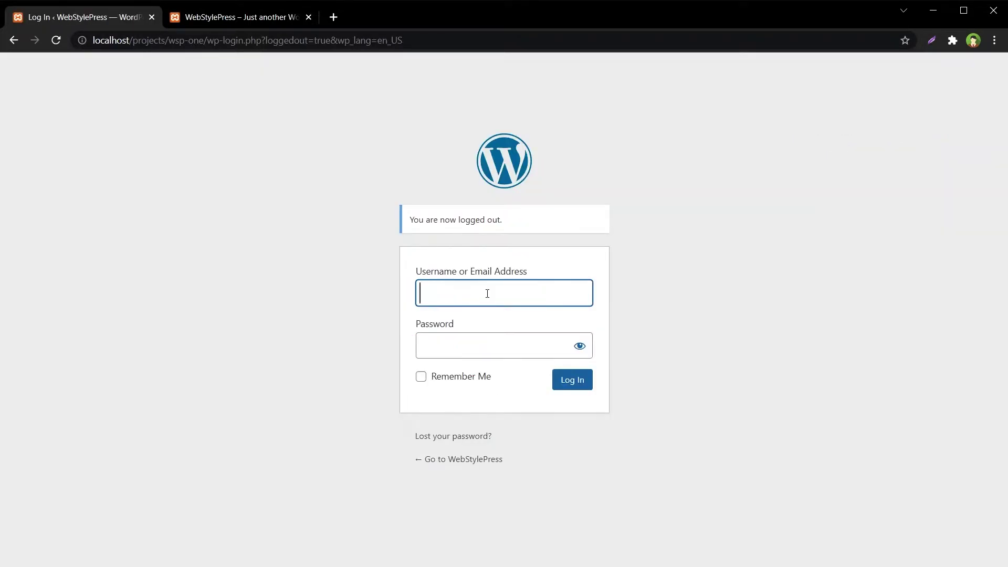
text(testuser)
click(491, 342)
text(•••••)
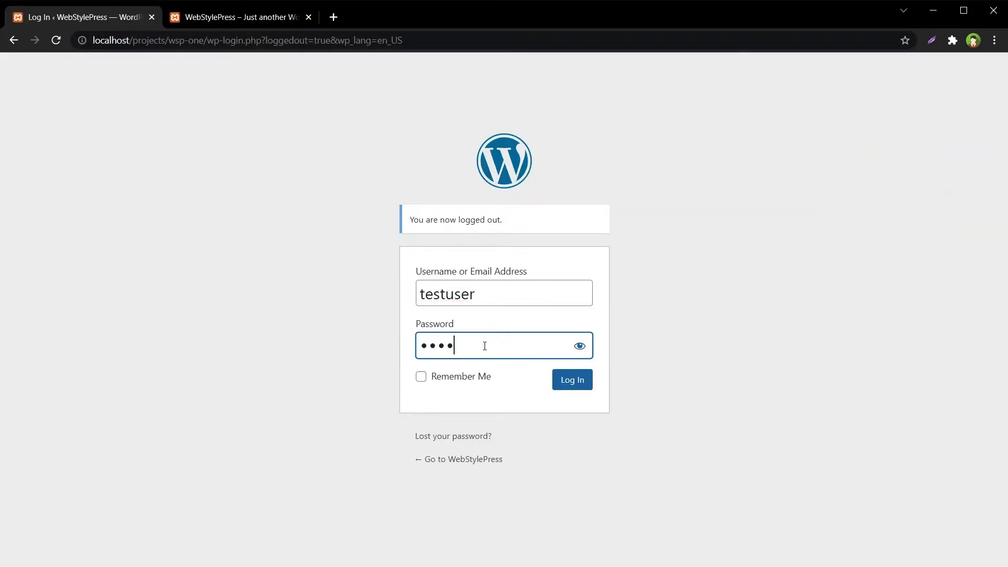
key(Return)
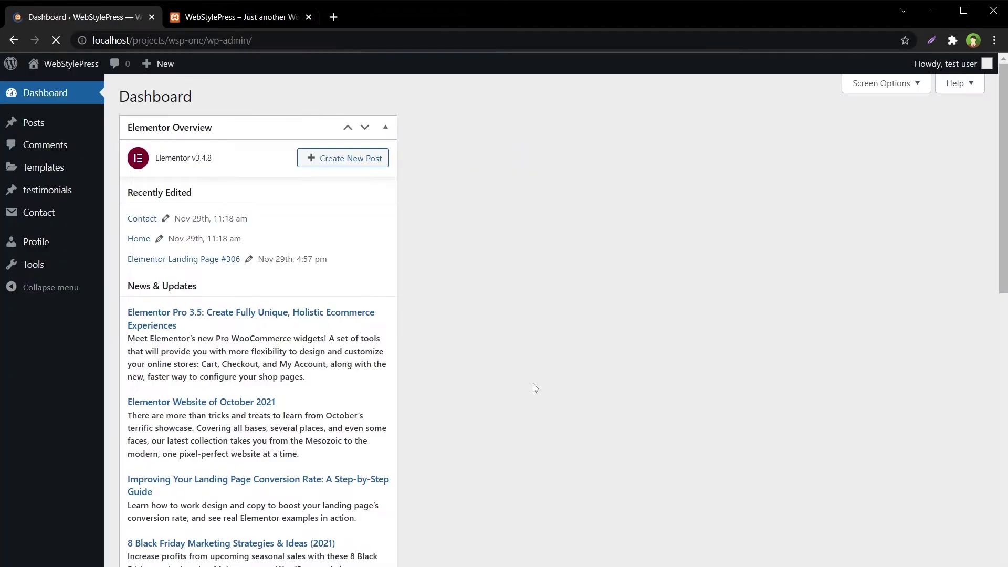
Reload the site to check it has no toolbar, then log testuser out from the dashboard.
key(F5)
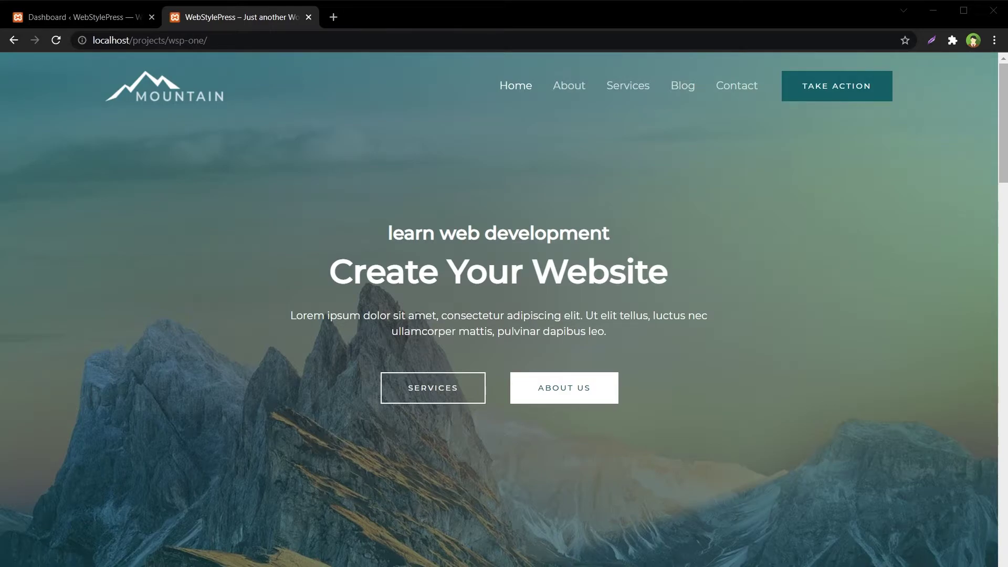
click(53, 21)
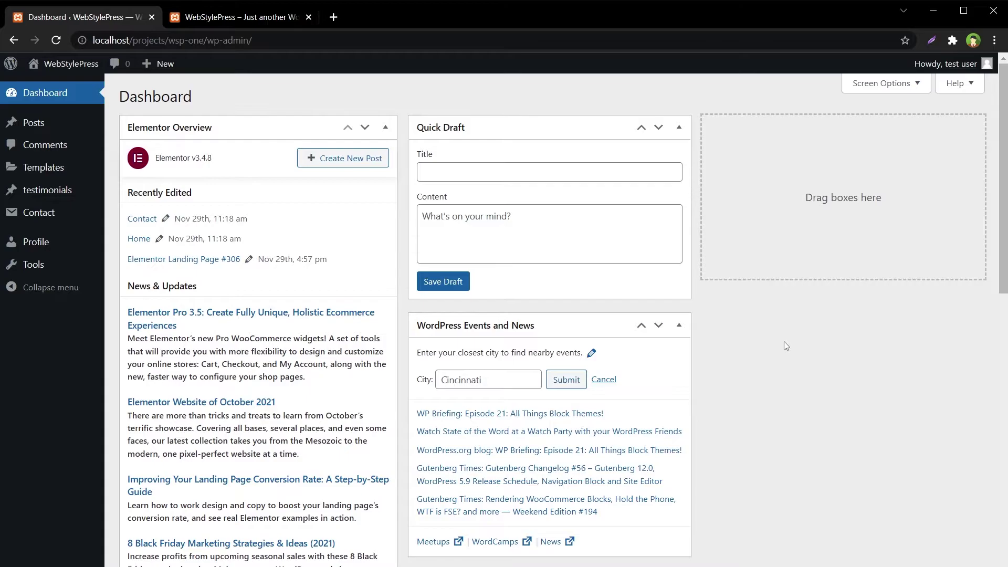
mouse_move(945, 63)
click(904, 140)
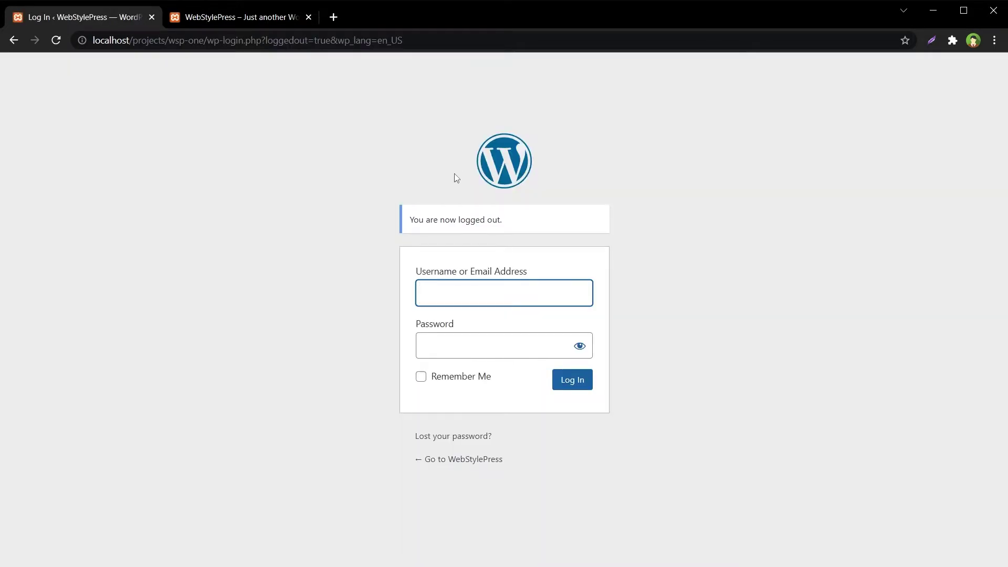
Log back in as admin with the account password, glance at the site, and return to the Dashboard.
text(admin)
key(Tab)
text(admin)
key(Return)
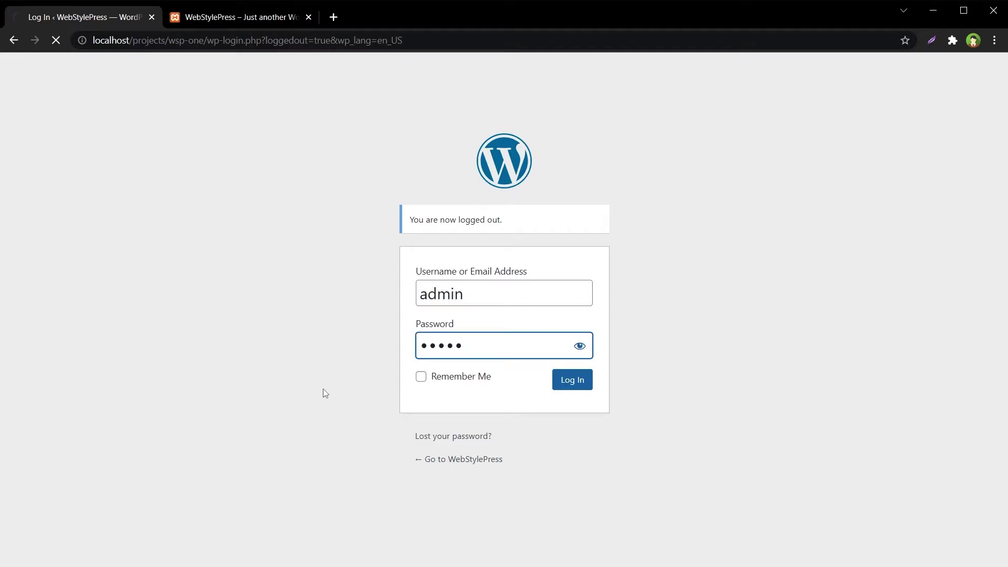
click(277, 17)
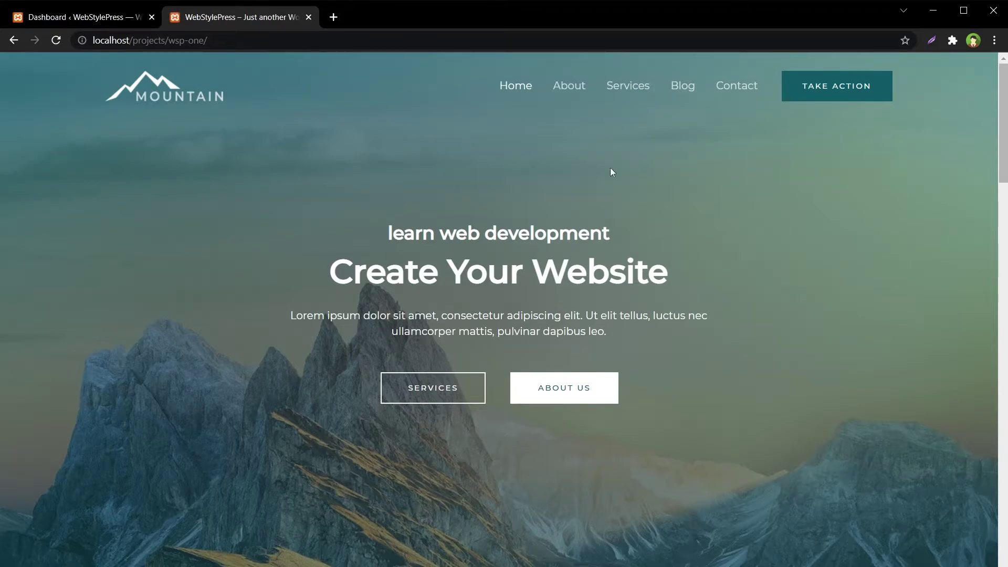
click(116, 25)
Delete the admin-bar add_filter line at the end of Astra's functions.php and save the file.
mouse_move(47, 408)
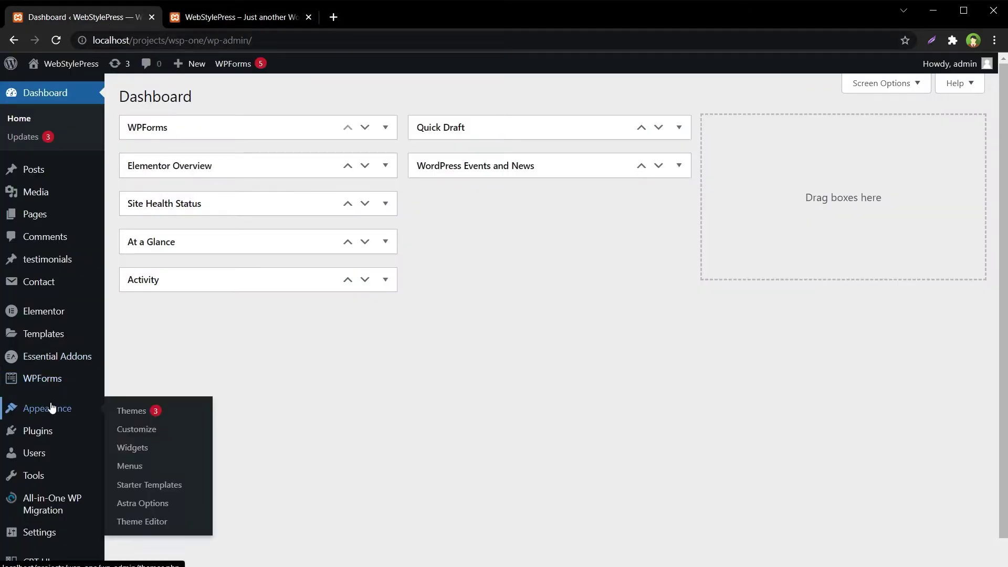
click(196, 518)
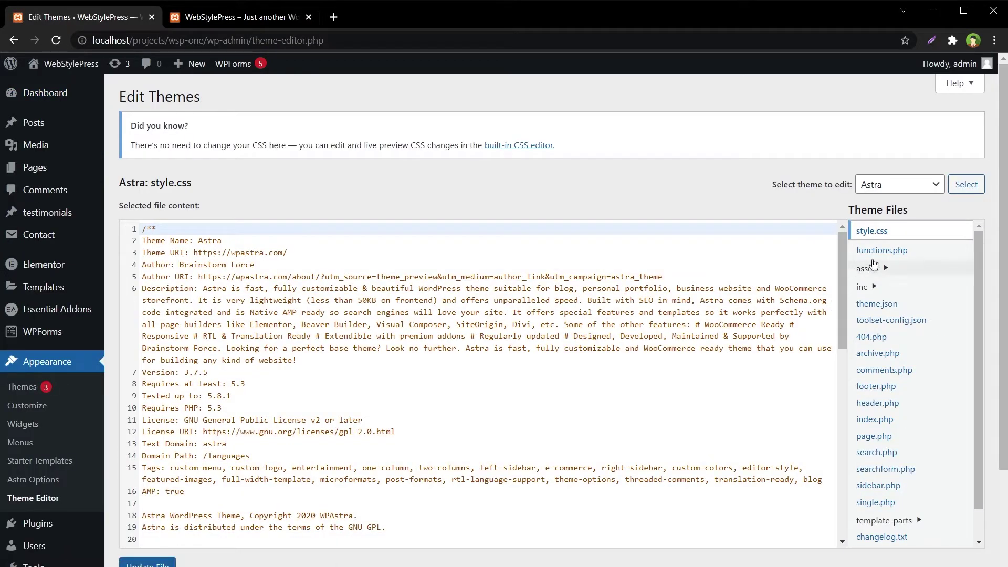
click(874, 251)
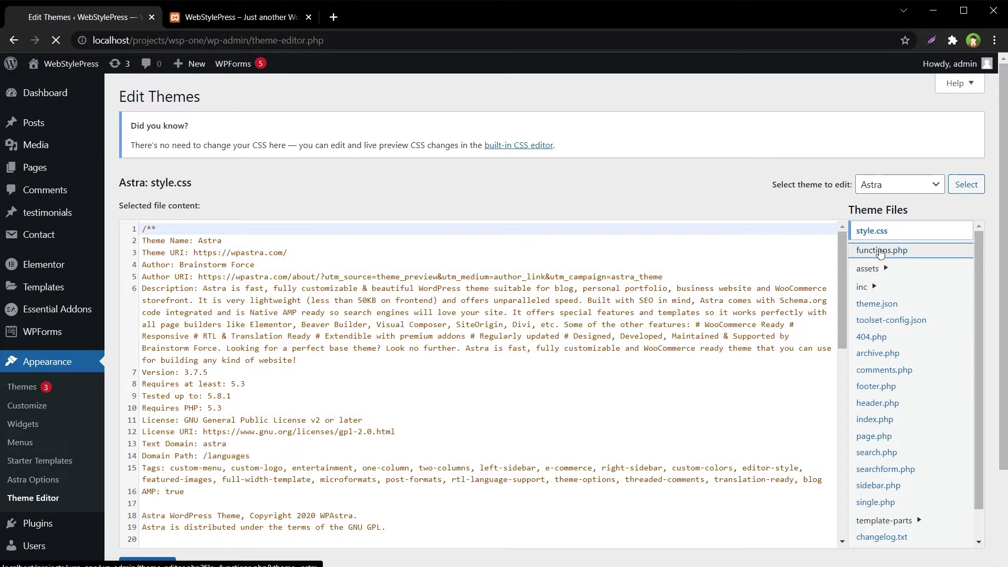
scroll(444, 326, down, 20)
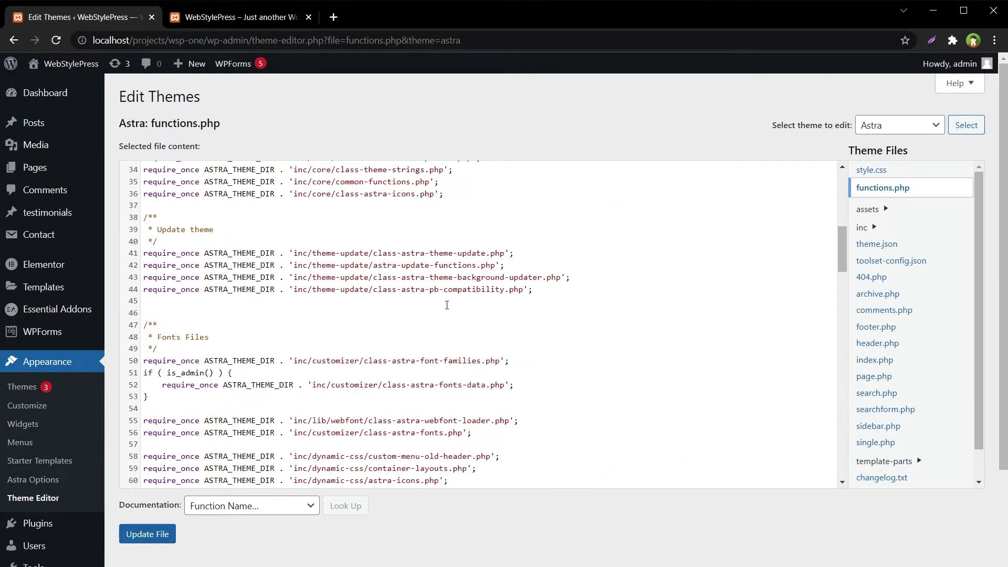
scroll(433, 383, down, 8)
drag(144, 334, 374, 334)
key(BackSpace)
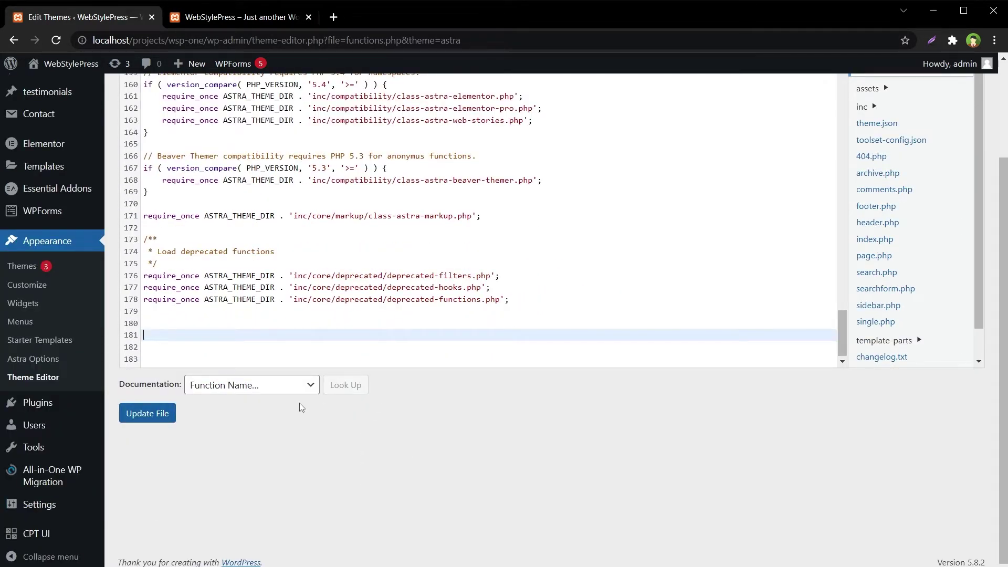
click(162, 413)
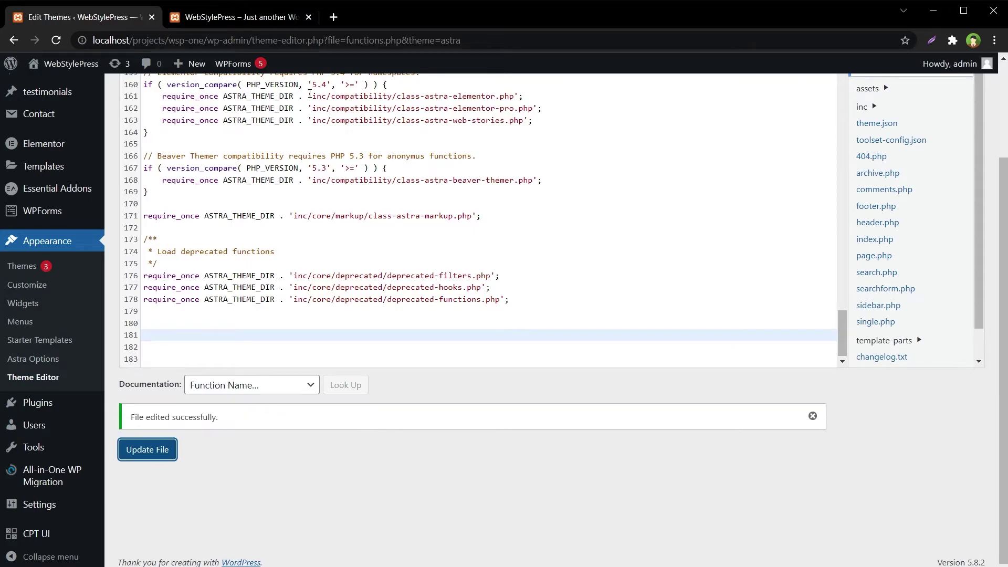
Reload the live site to confirm the admin toolbar appears again.
click(246, 13)
key(F5)
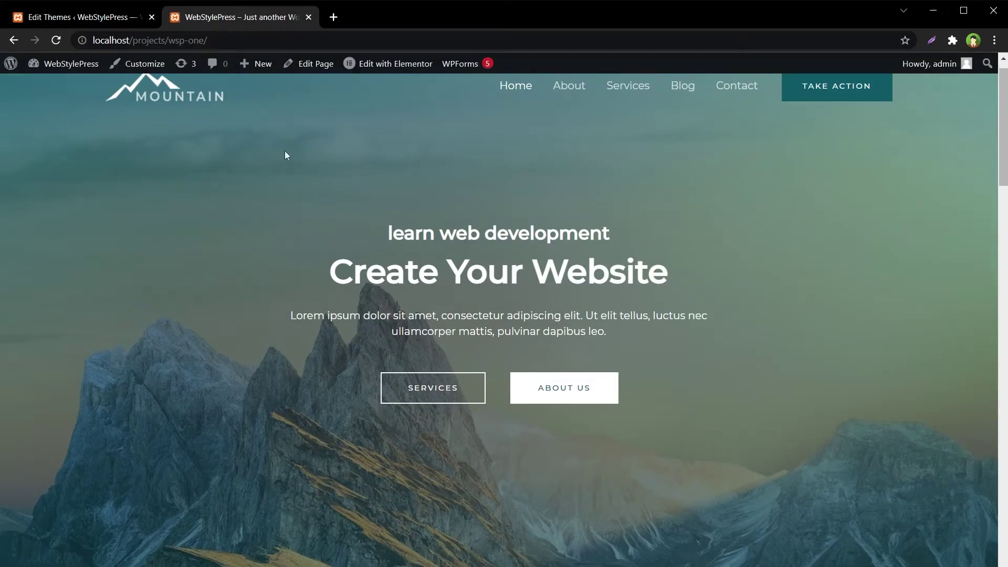
scroll(509, 182, up, 1)
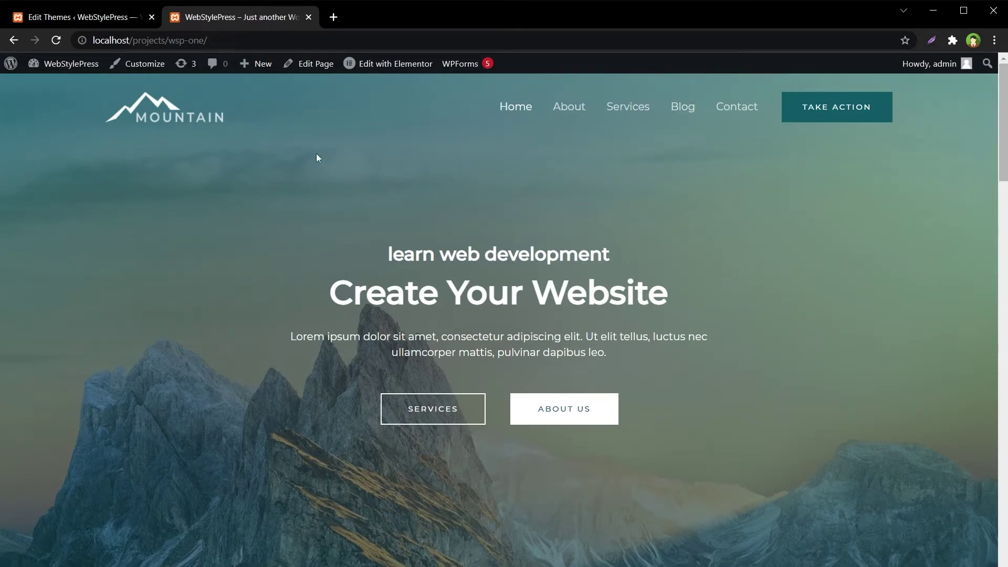
click(62, 18)
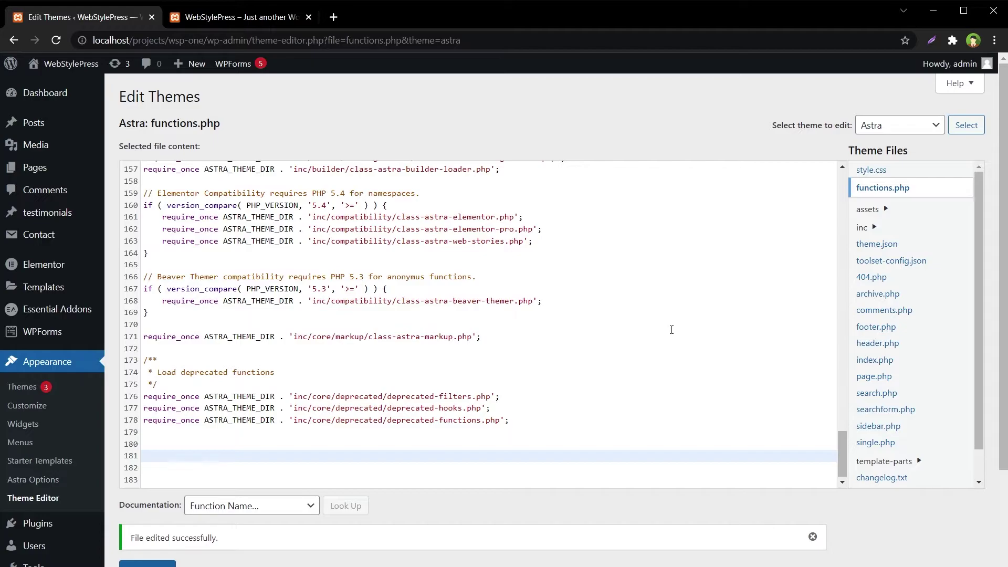
Search Add New Plugins for 'Hide Admin Bar Based on User Roles' and install it.
mouse_move(39, 524)
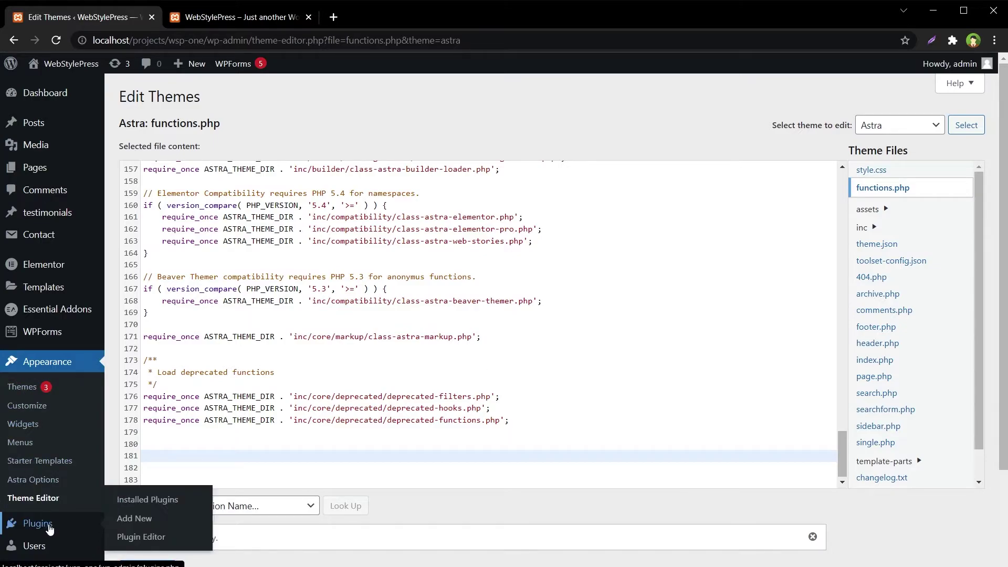
click(128, 519)
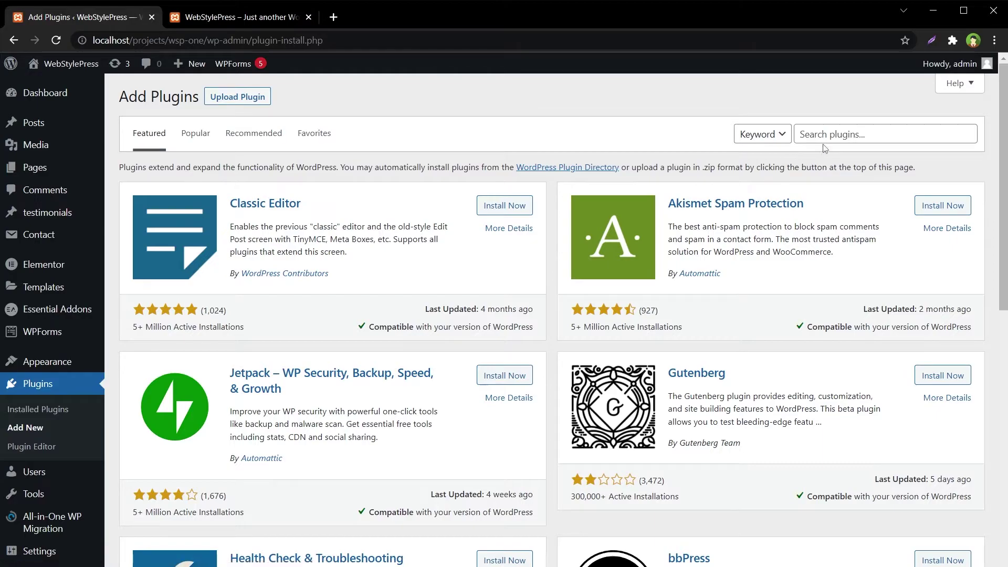
click(825, 135)
text(Hide Admin Bar Based on User Roles)
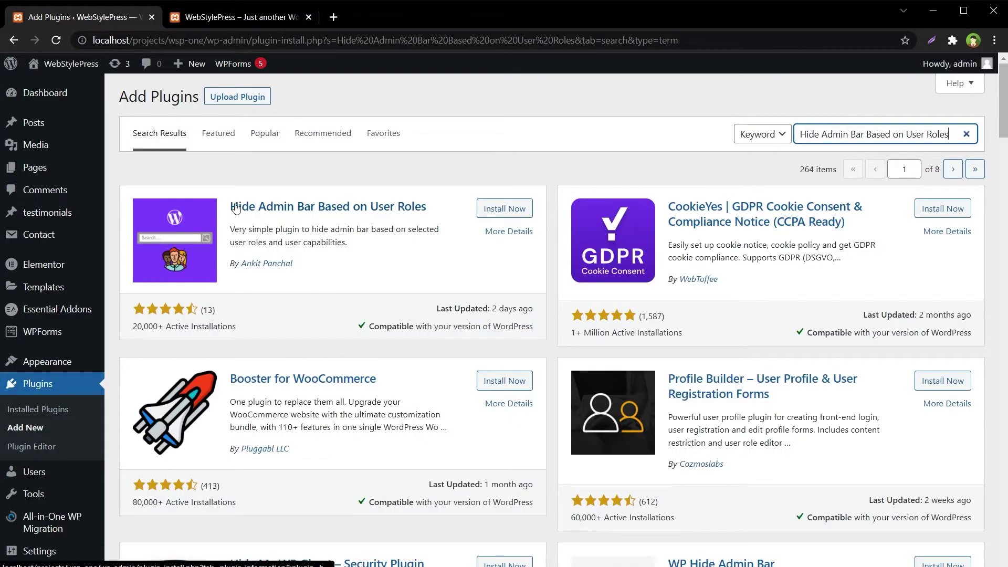
click(490, 209)
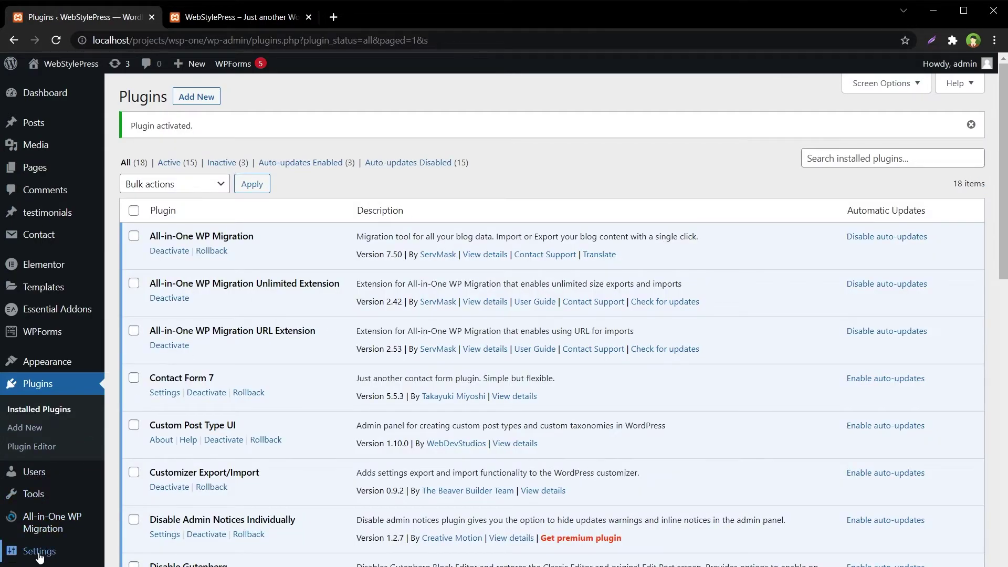
mouse_move(107, 553)
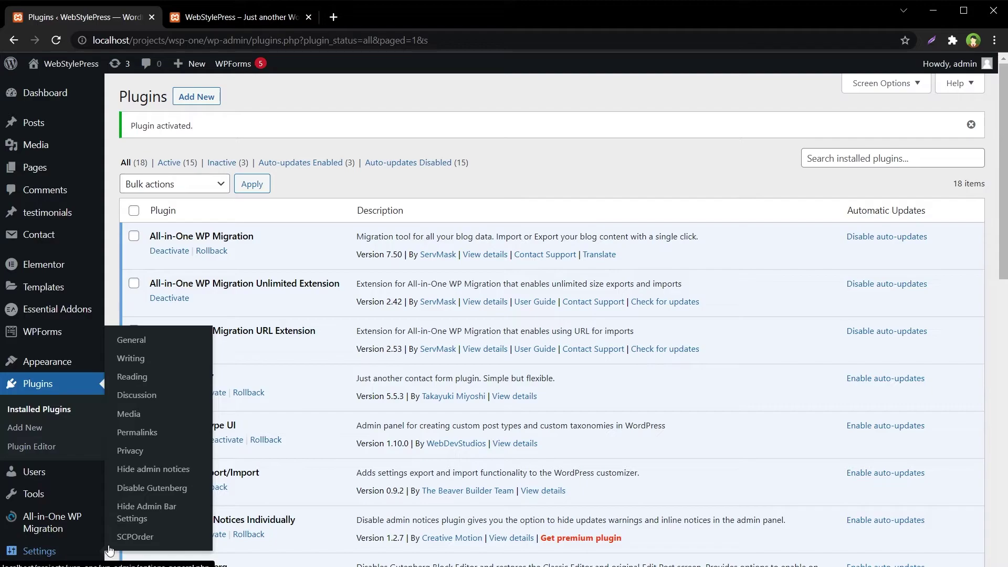
Open the Hide Admin Bar settings and review the all-users, guest-users and per-role options.
click(136, 511)
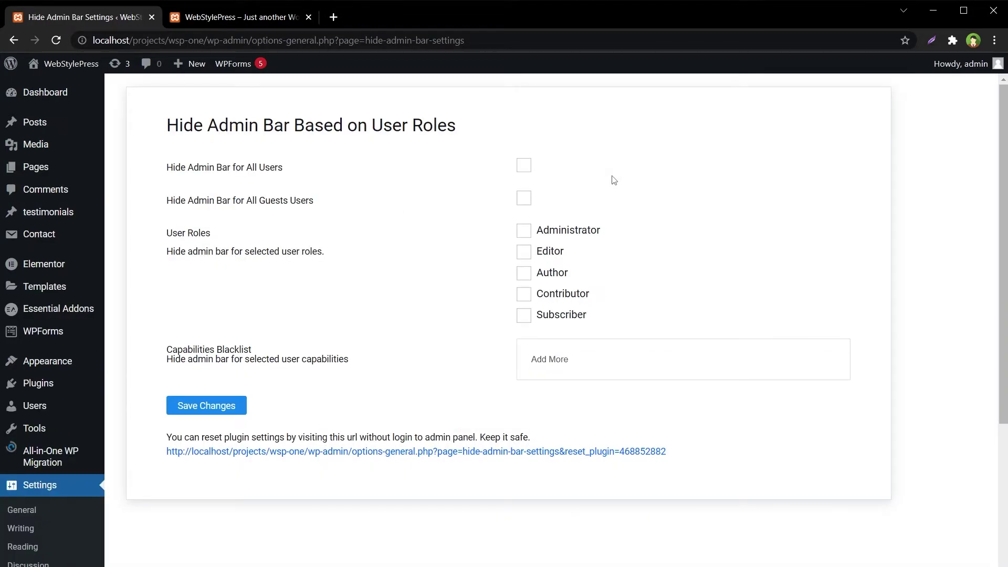
drag(174, 166, 285, 166)
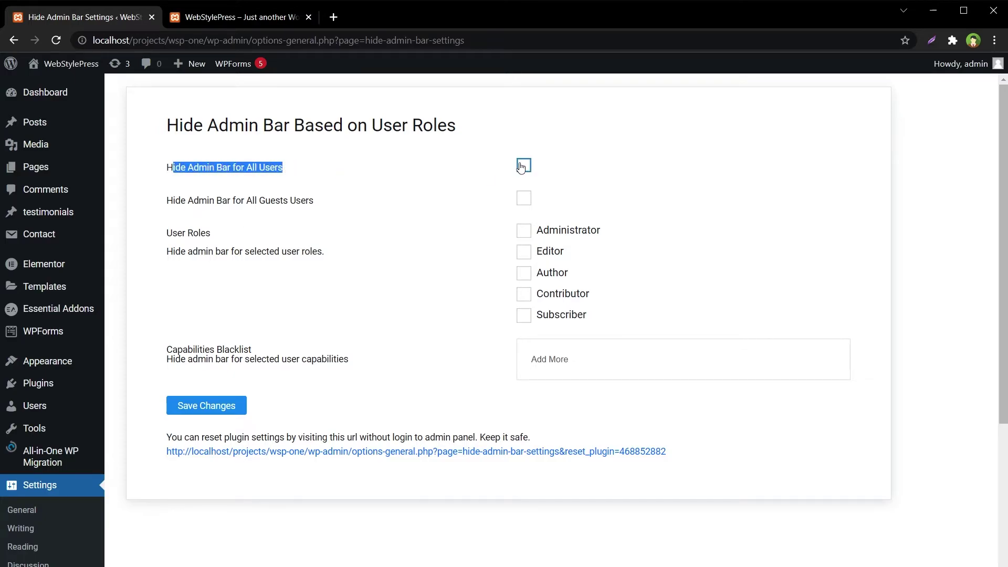
drag(175, 200, 313, 201)
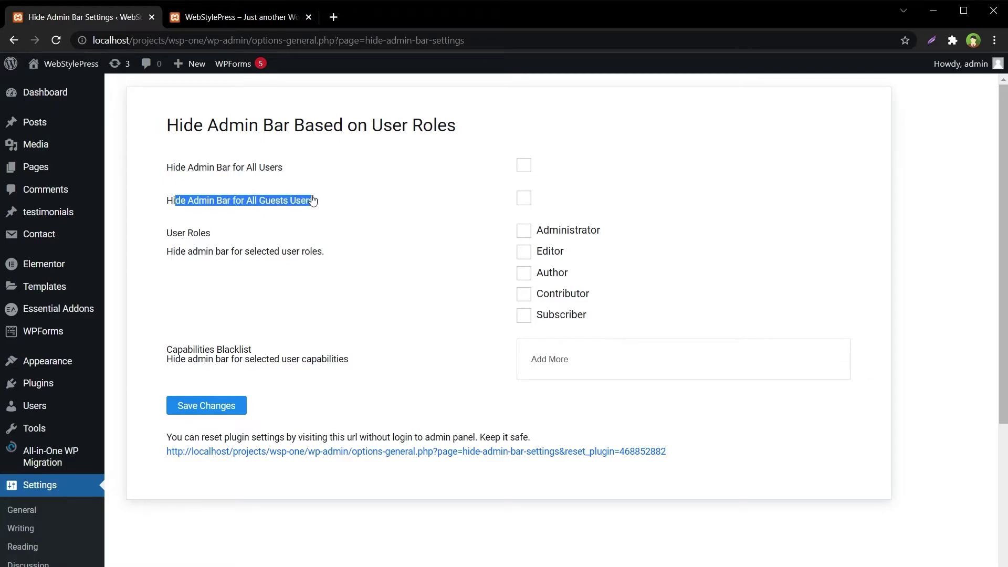
drag(167, 258, 322, 257)
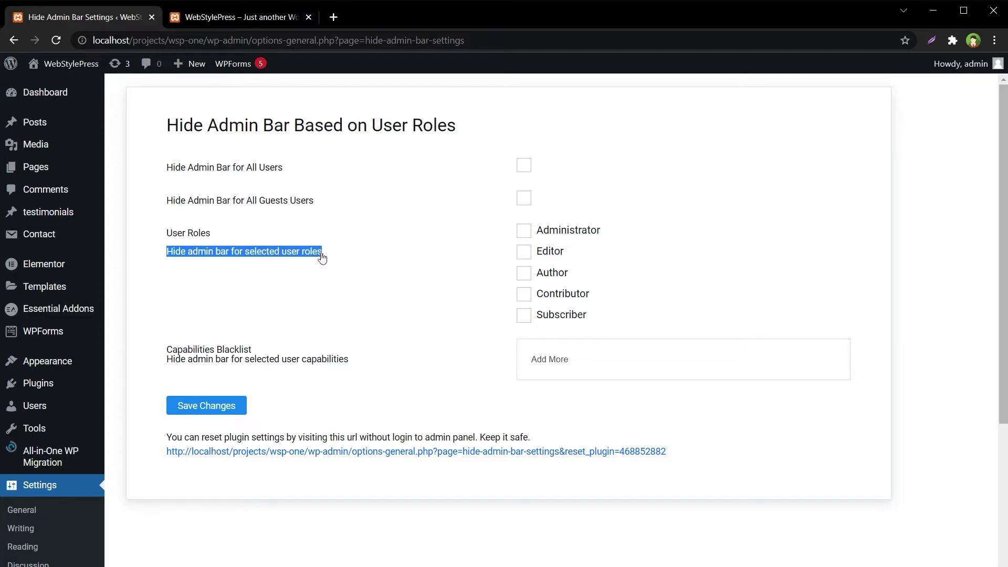
Tick Editor, Author, Contributor and Subscriber under User Roles and save the settings.
click(524, 252)
click(524, 274)
click(523, 294)
click(527, 318)
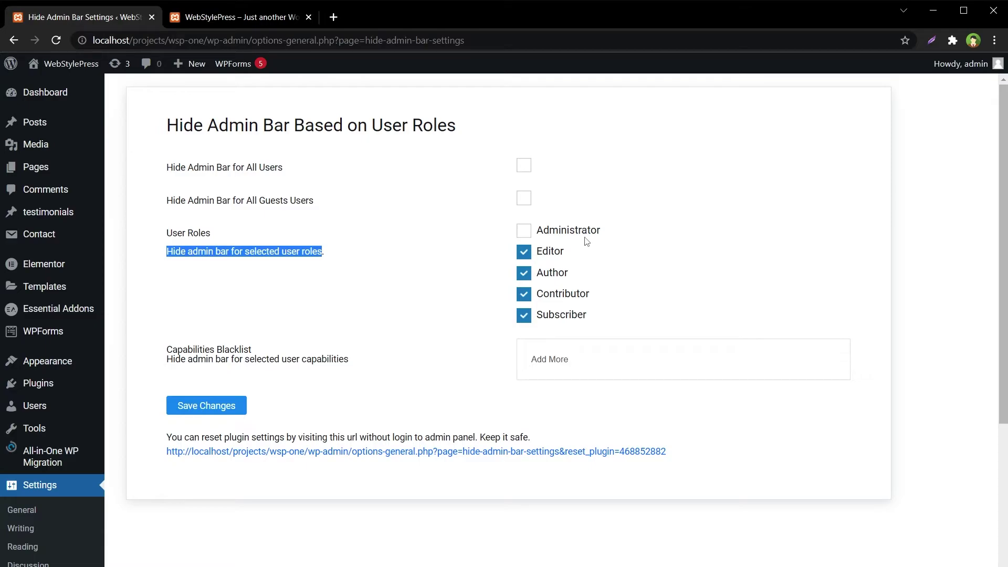
click(230, 417)
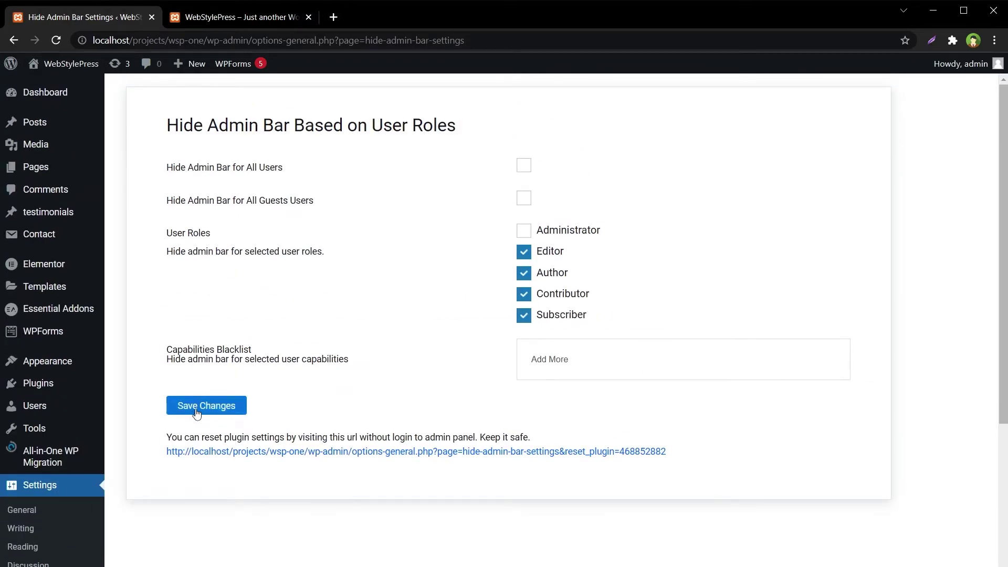
scroll(353, 365, down, 4)
scroll(356, 366, up, 4)
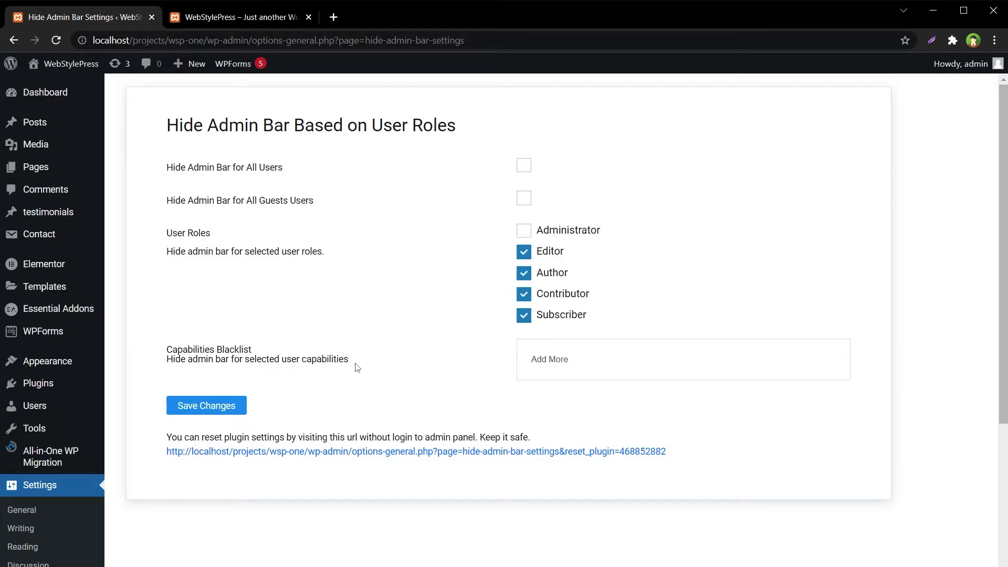
click(218, 19)
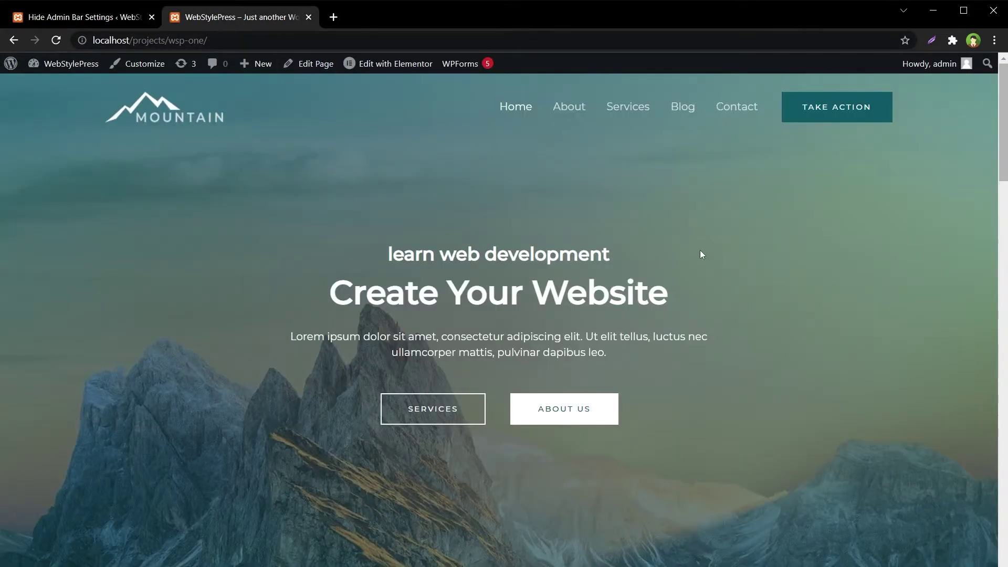
right_click(754, 214)
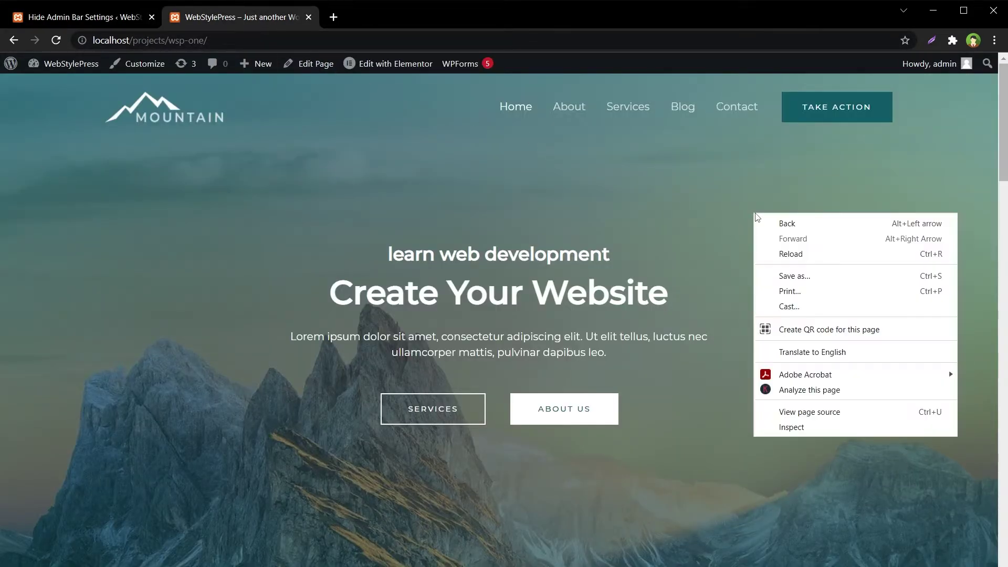
click(827, 253)
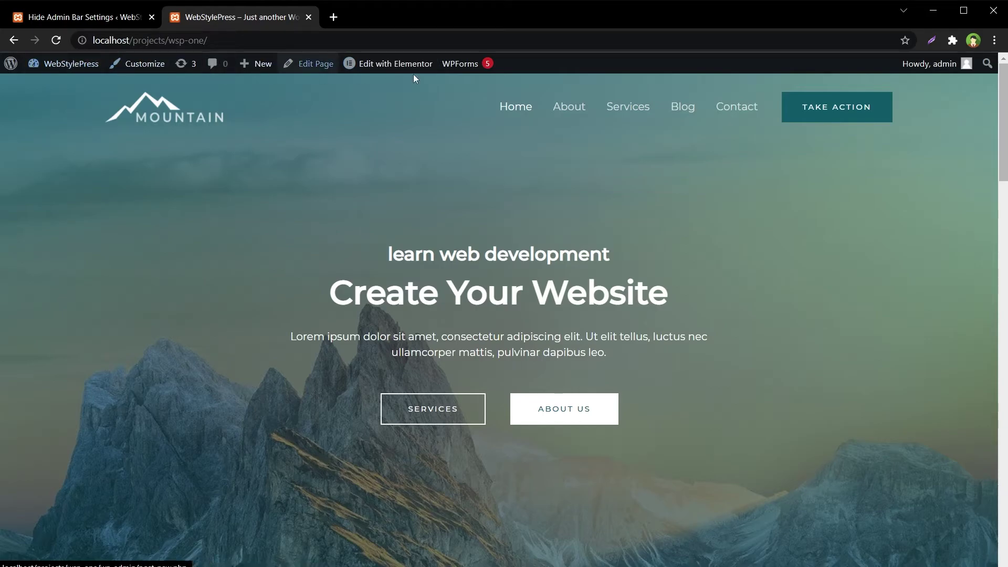
click(114, 20)
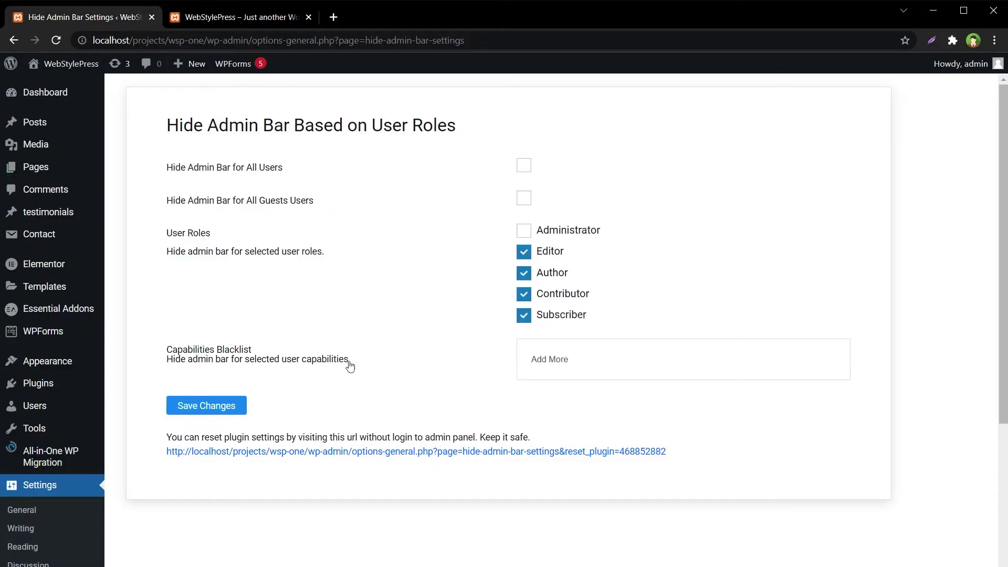
From All Users, open the edit page of the testuser account.
scroll(63, 489, down, 4)
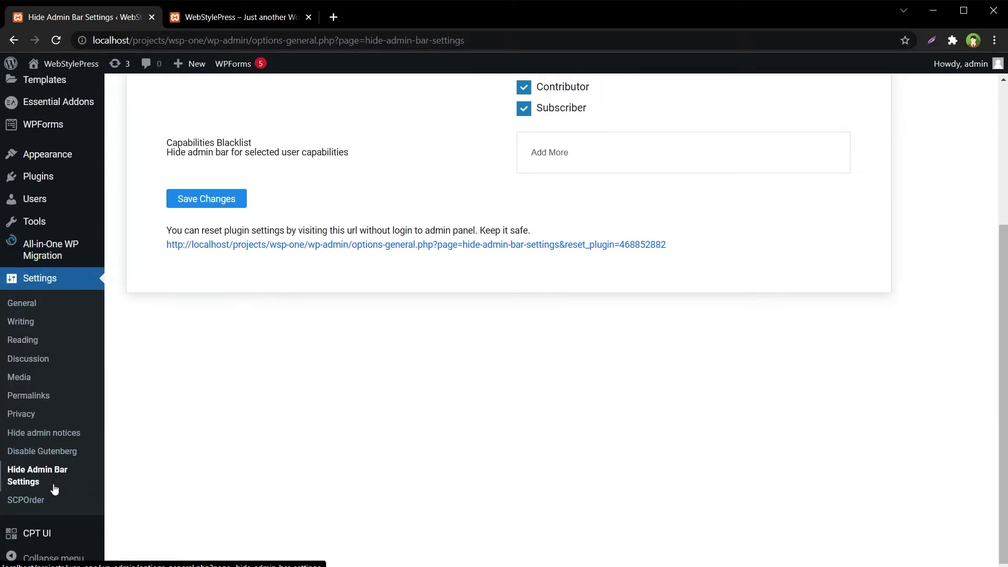
mouse_move(58, 201)
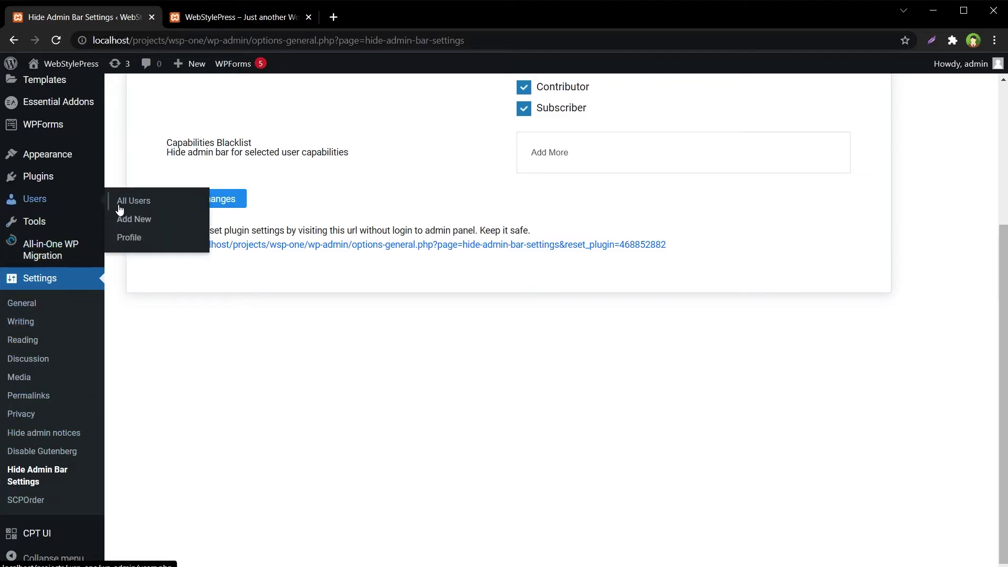
click(131, 203)
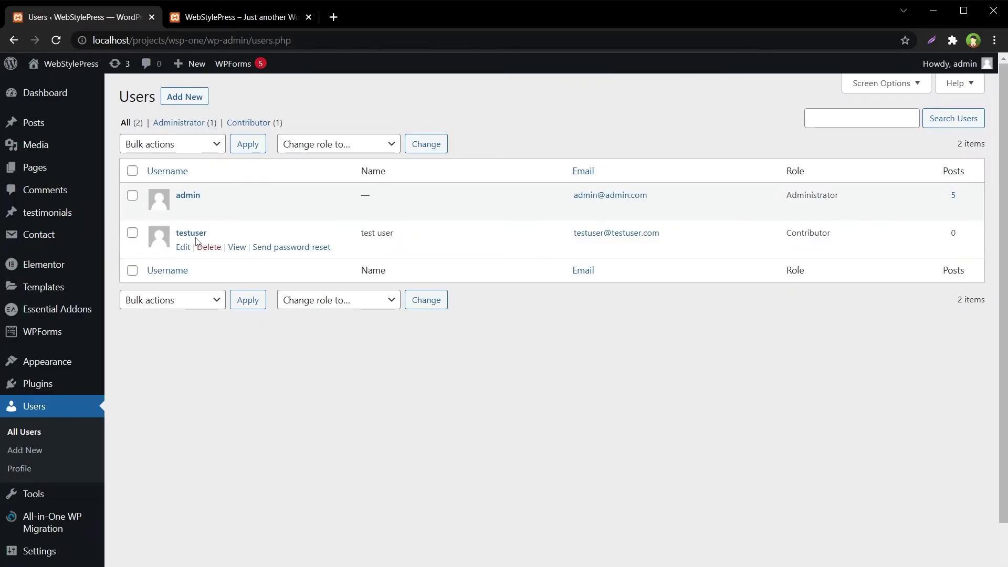
click(182, 209)
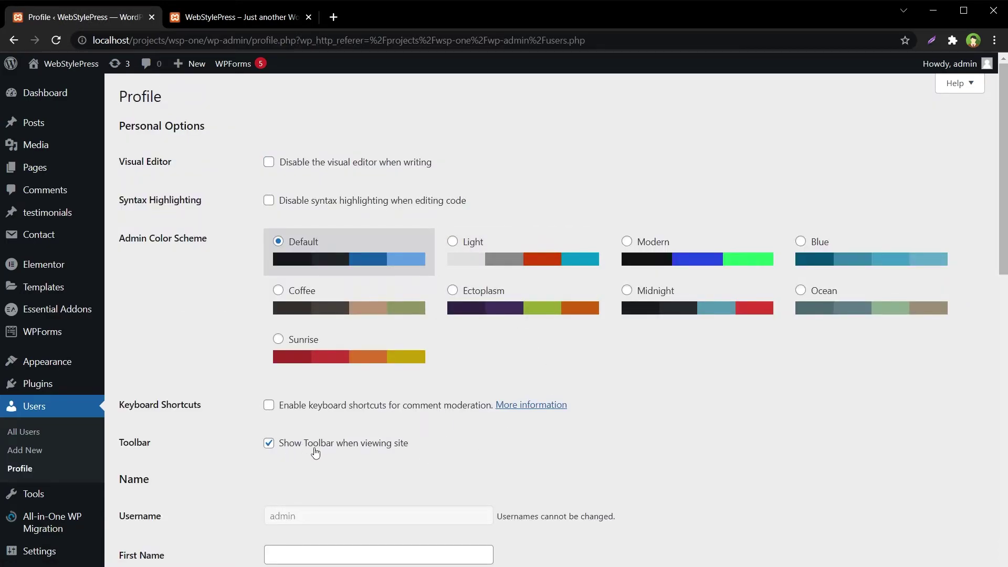
click(31, 432)
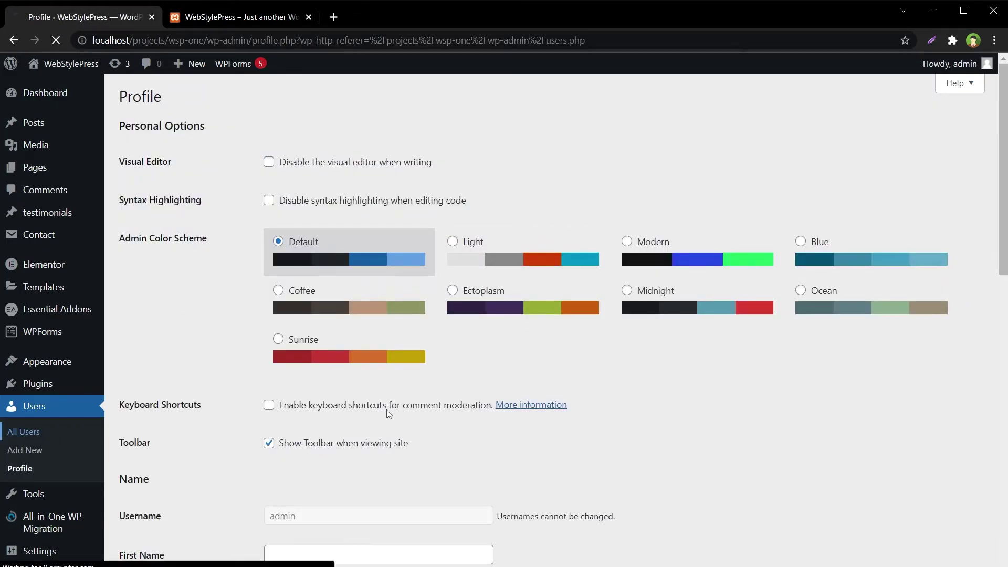
click(183, 245)
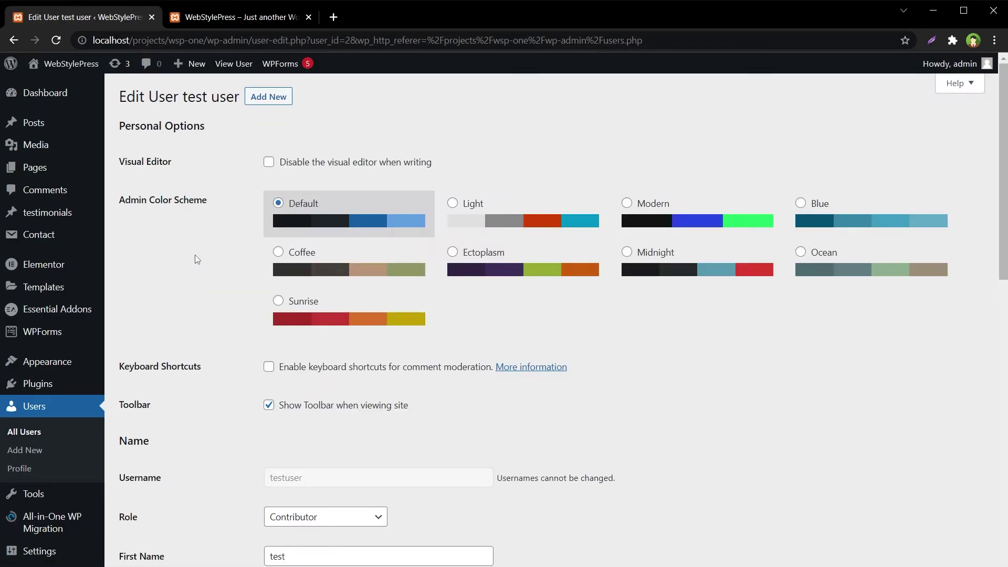
scroll(195, 255, down, 4)
scroll(711, 361, up, 4)
Log out of admin and log in as testuser with its password.
mouse_move(945, 66)
click(915, 129)
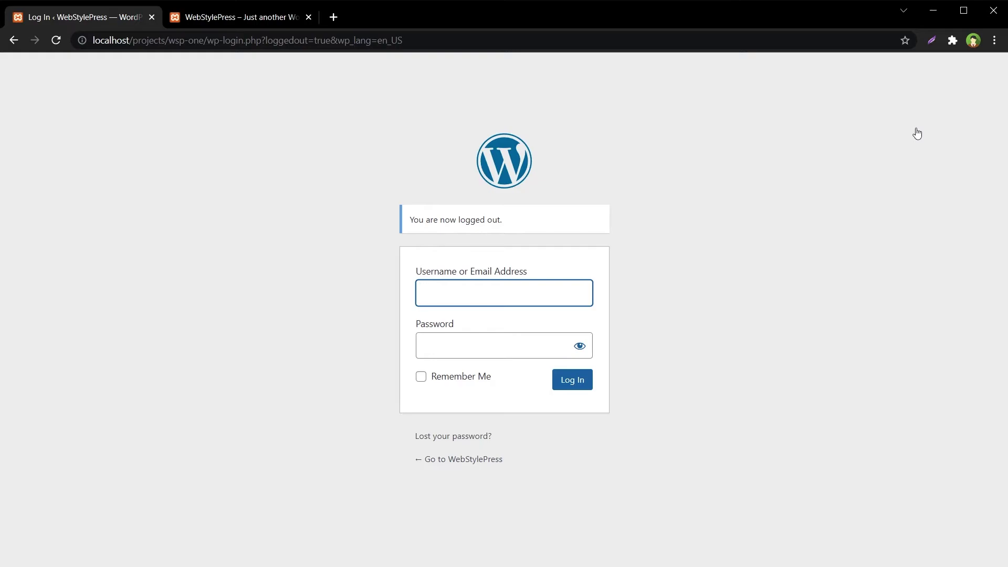
text(testuser)
key(Tab)
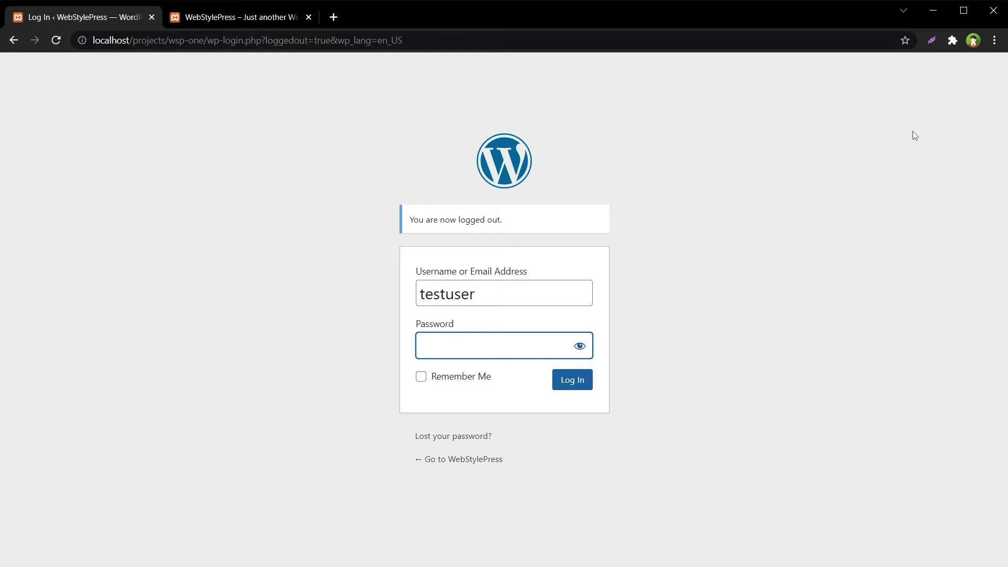
text(*****)
key(Return)
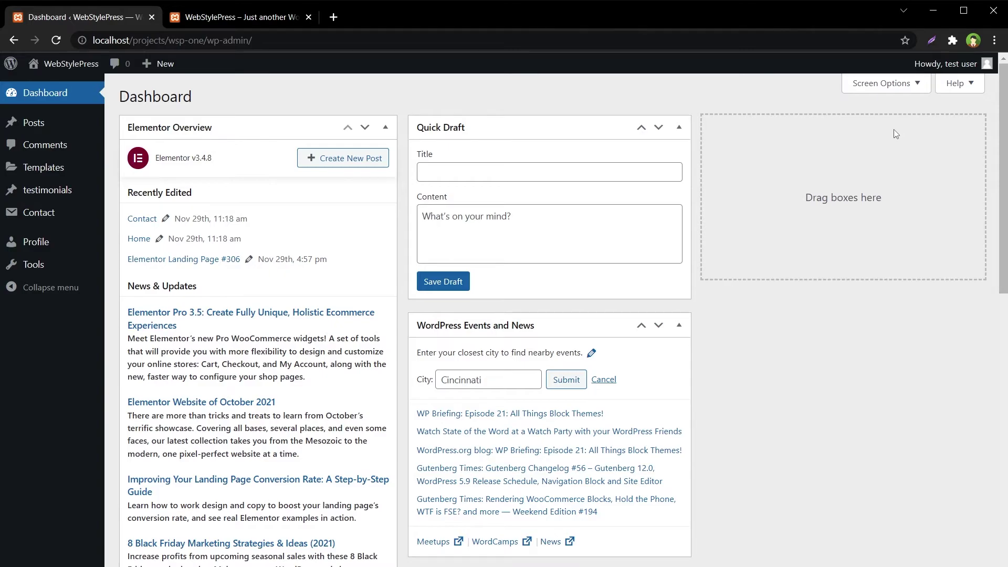
Reload the front-end site as testuser to confirm no toolbar appears.
click(234, 16)
right_click(732, 237)
click(819, 281)
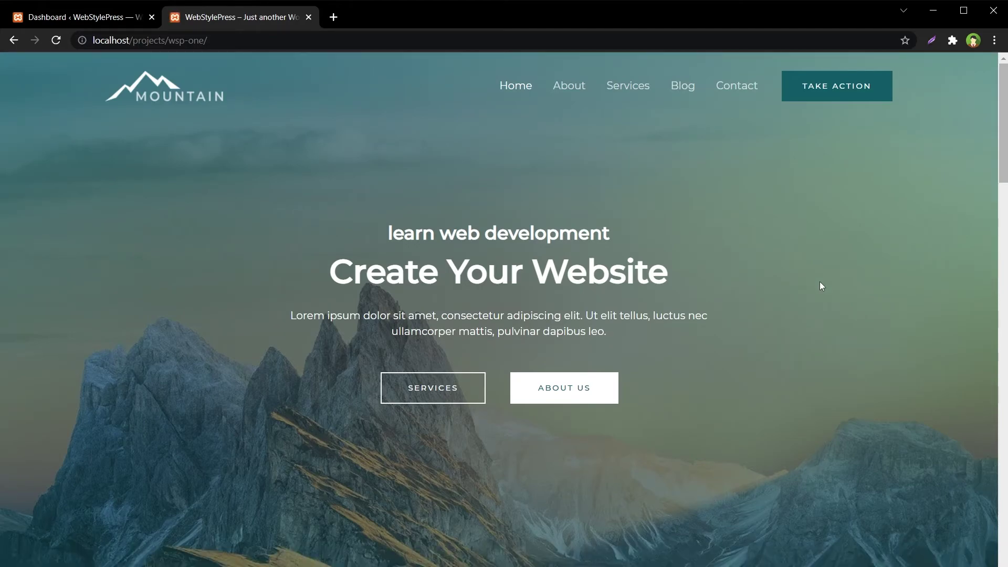
click(111, 18)
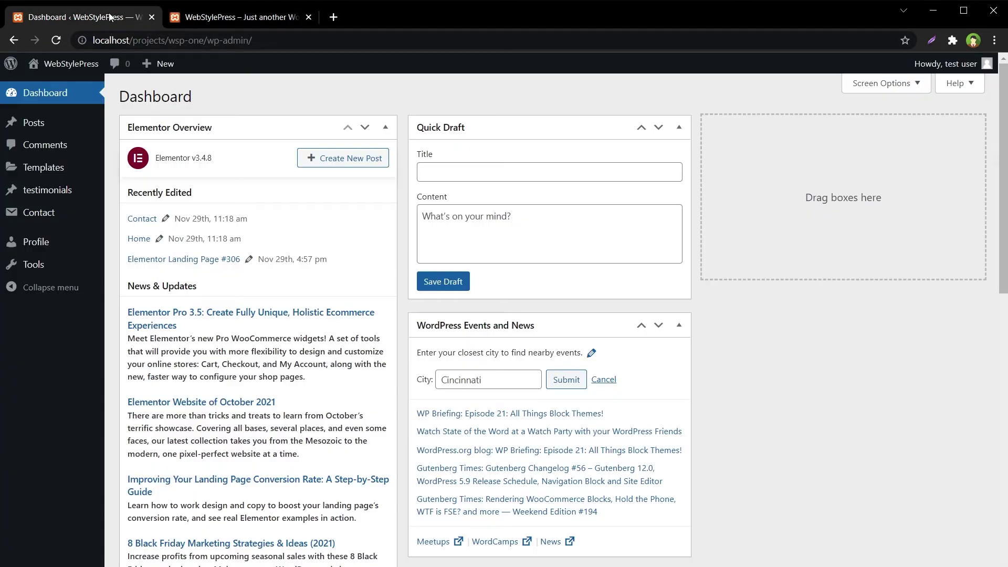
Check that testuser's profile still has Show Toolbar when viewing site ticked, versus the toolbar-free site.
click(34, 245)
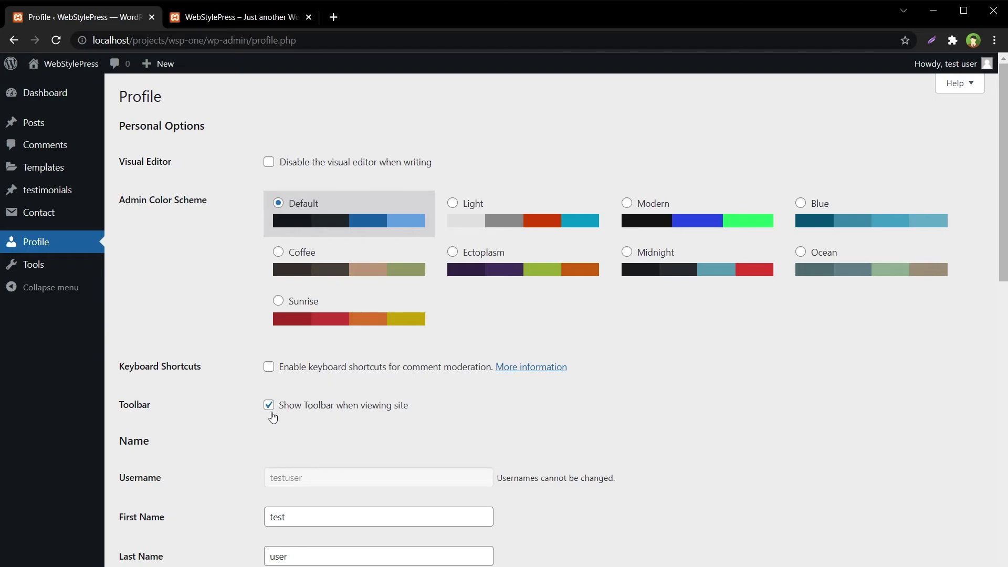
drag(425, 408, 276, 411)
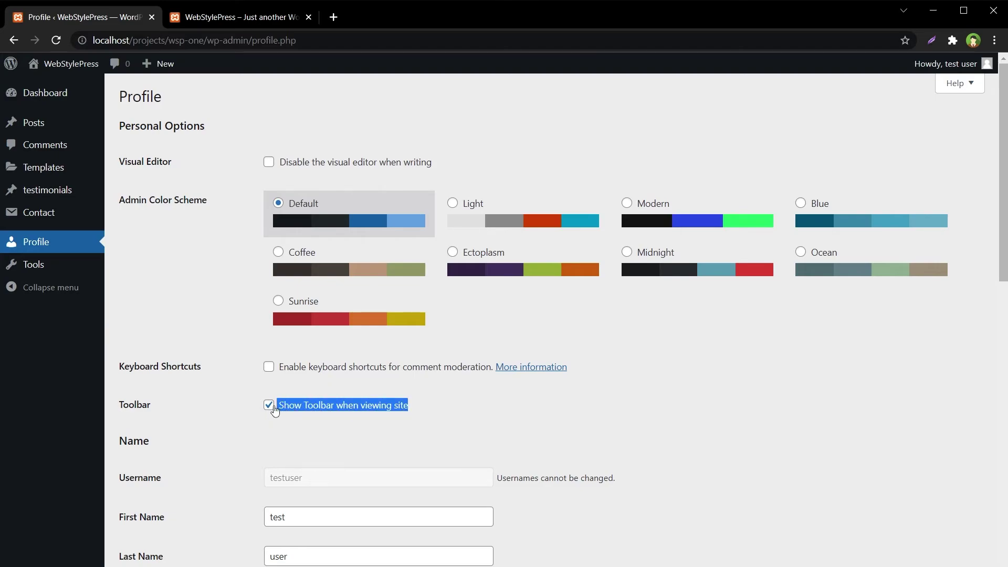
click(269, 21)
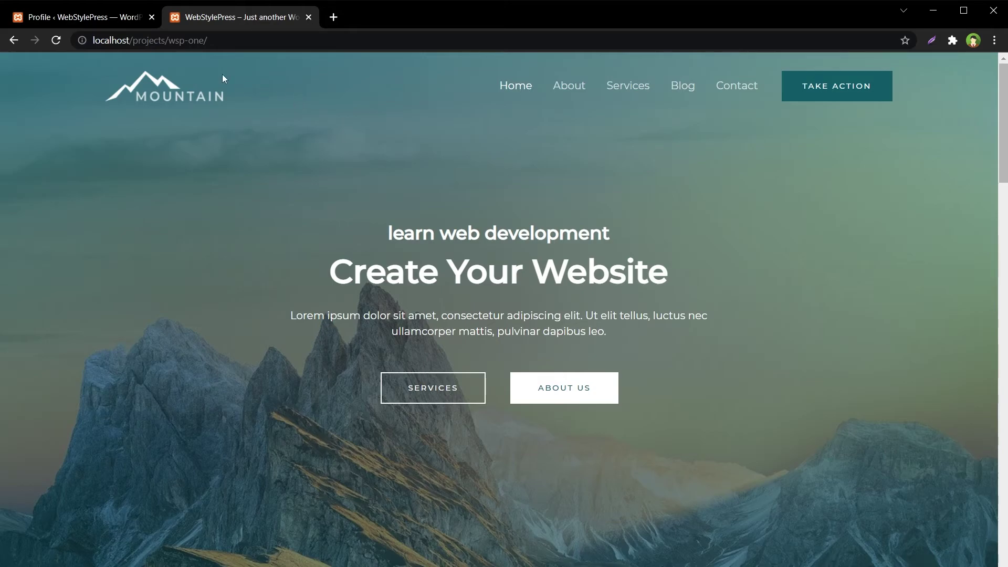
click(87, 17)
Log out of the test user account.
click(938, 405)
mouse_move(944, 64)
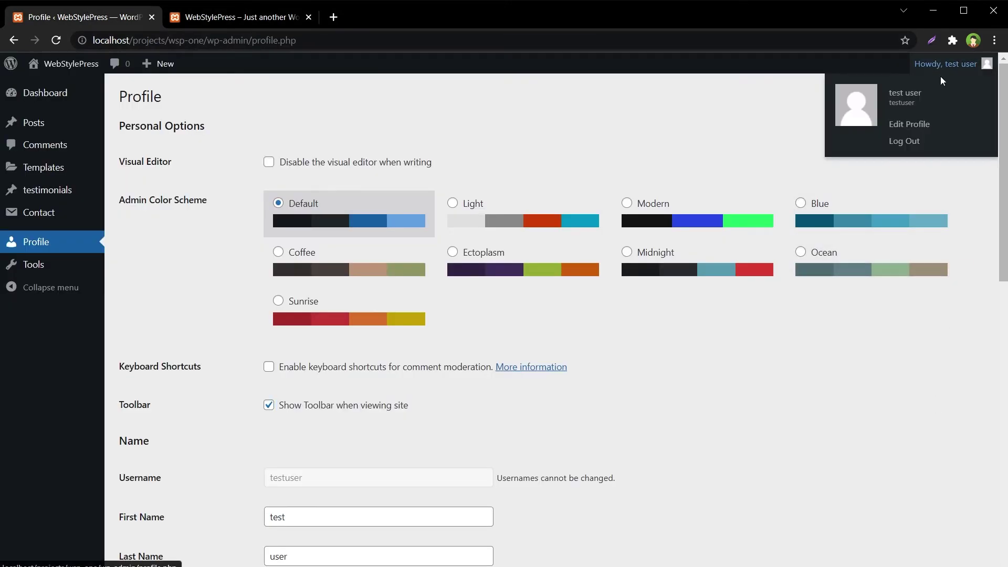
click(888, 146)
Log back in with the admin username and its password.
text(admin)
key(Tab)
text(test)
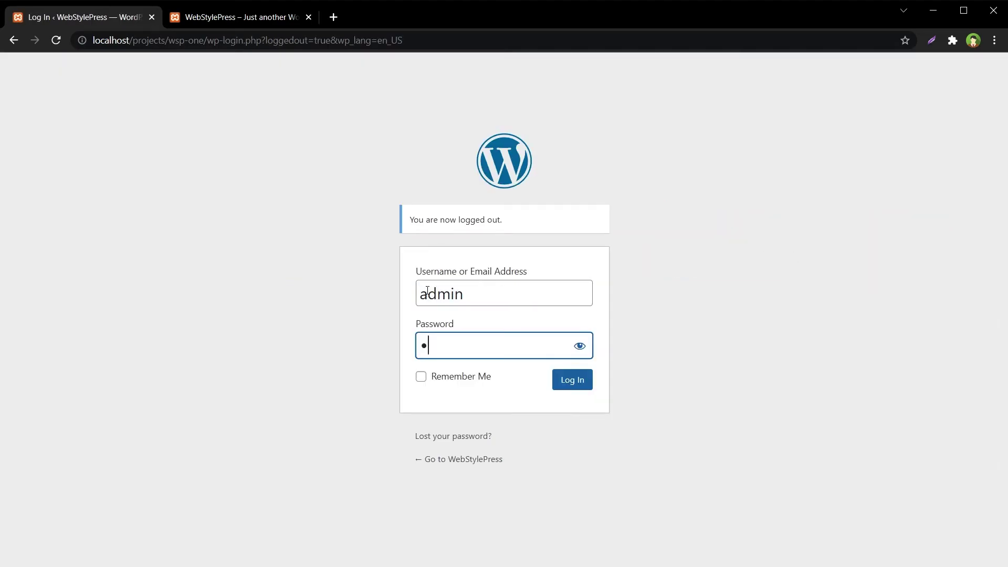
text(n)
key(Return)
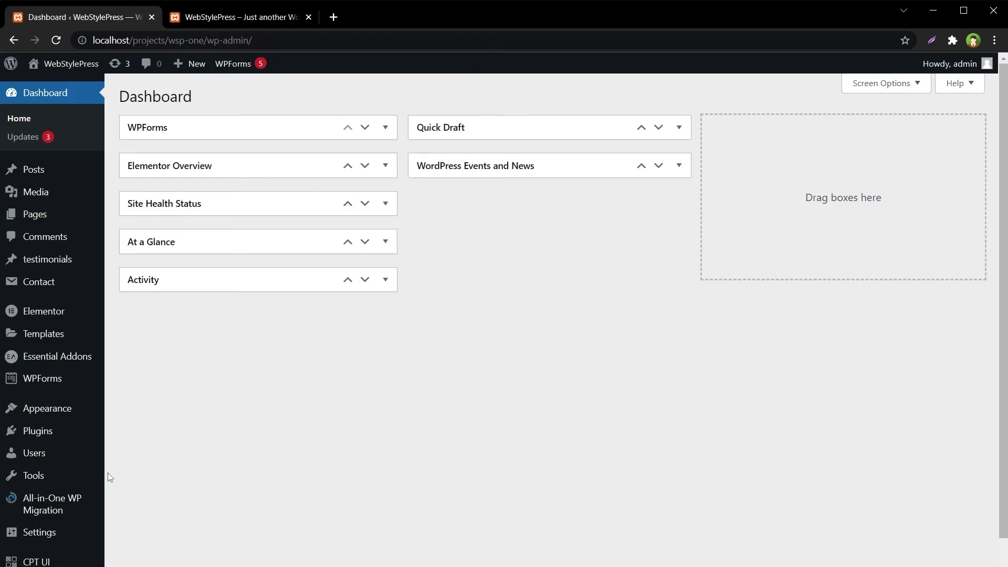
Review the Hide Admin Bar settings page and open the admin's profile in another tab.
mouse_move(61, 433)
mouse_move(40, 531)
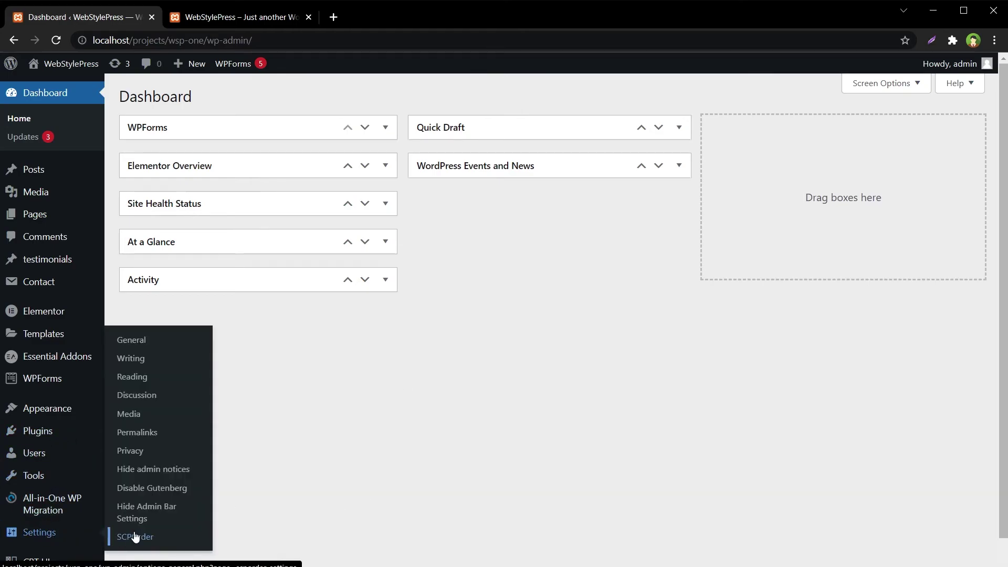
click(150, 517)
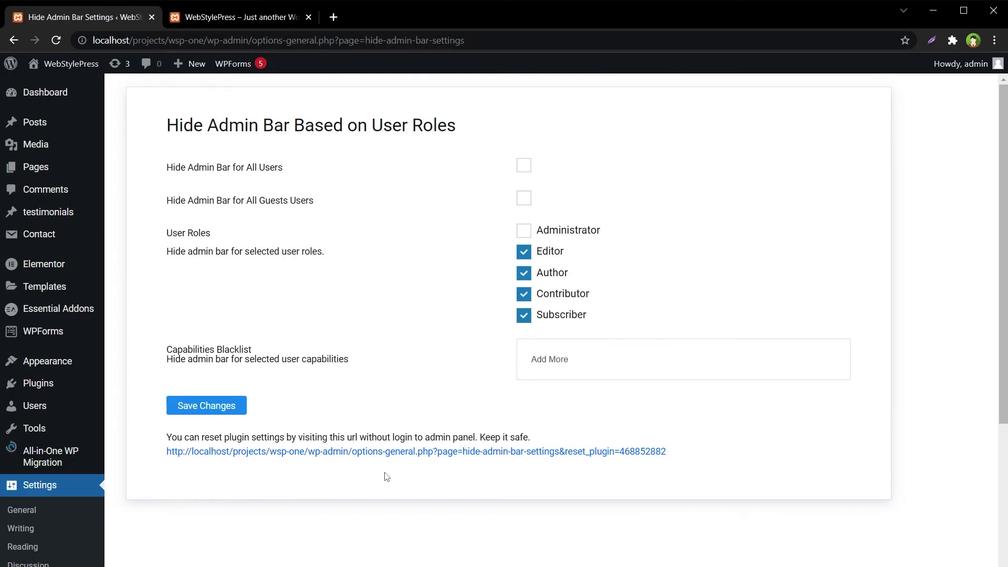
drag(465, 127, 172, 128)
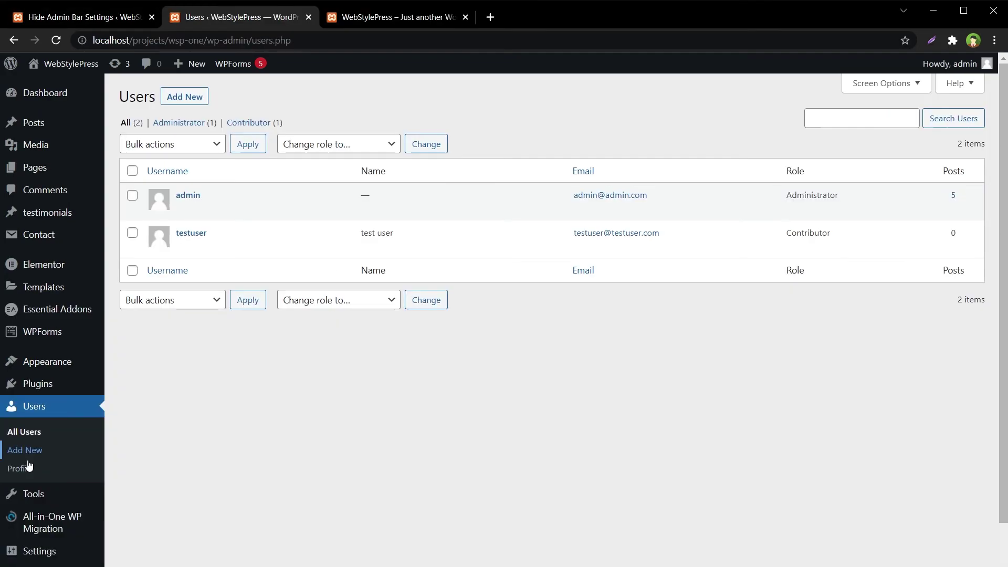
click(79, 472)
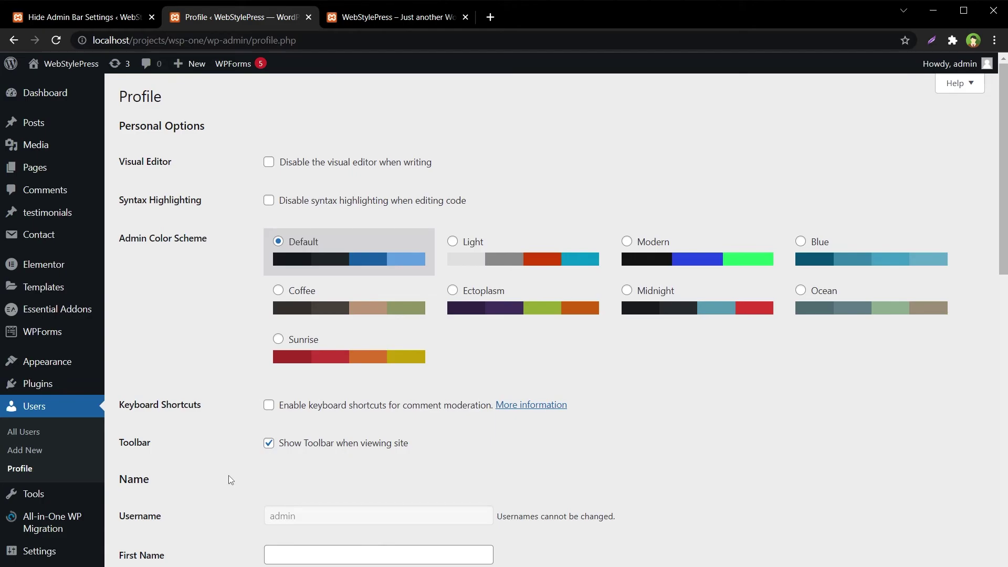
Reload the front-end site as admin to check the toolbar still appears.
drag(281, 445, 460, 442)
click(461, 442)
click(399, 17)
right_click(750, 193)
click(792, 234)
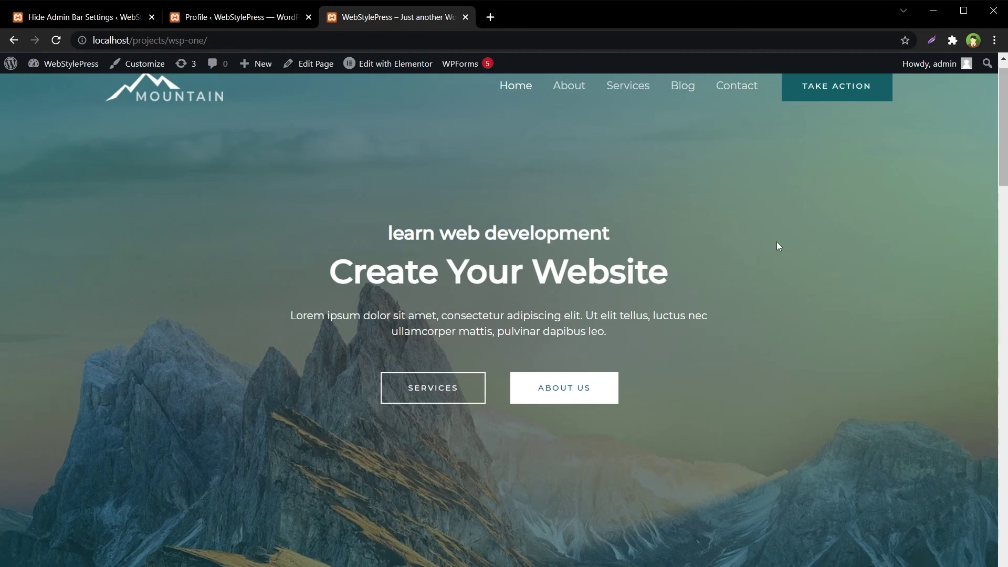
Scroll through the live site with the admin toolbar, then go back to Hide Admin Bar settings.
click(206, 20)
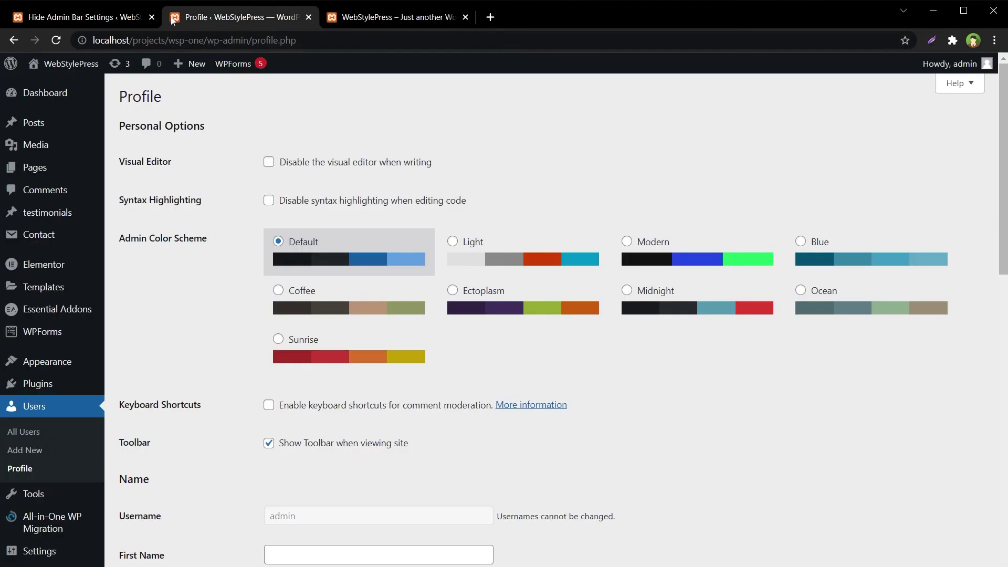
click(125, 17)
click(355, 286)
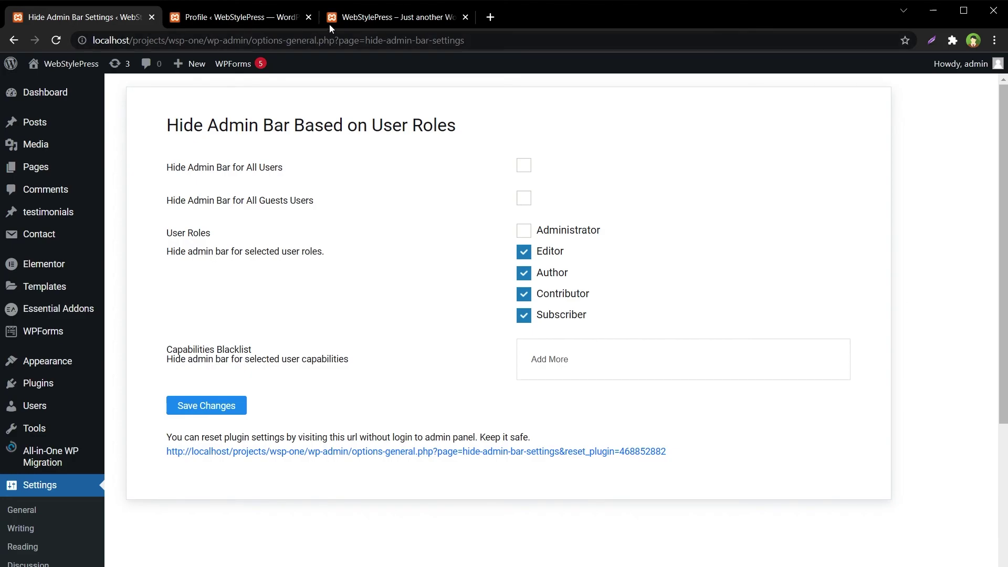
click(344, 21)
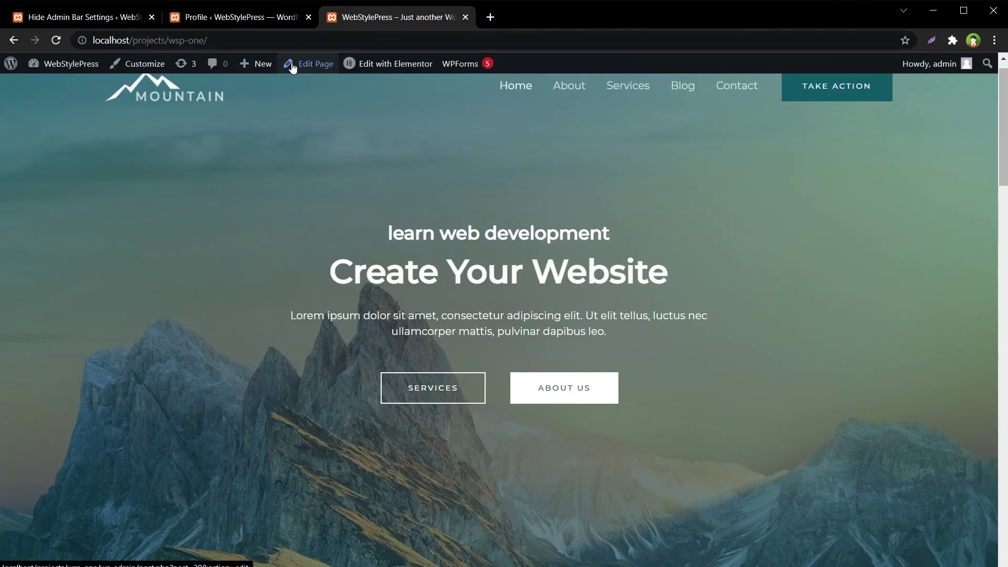
scroll(822, 407, down, 3)
scroll(823, 407, down, 15)
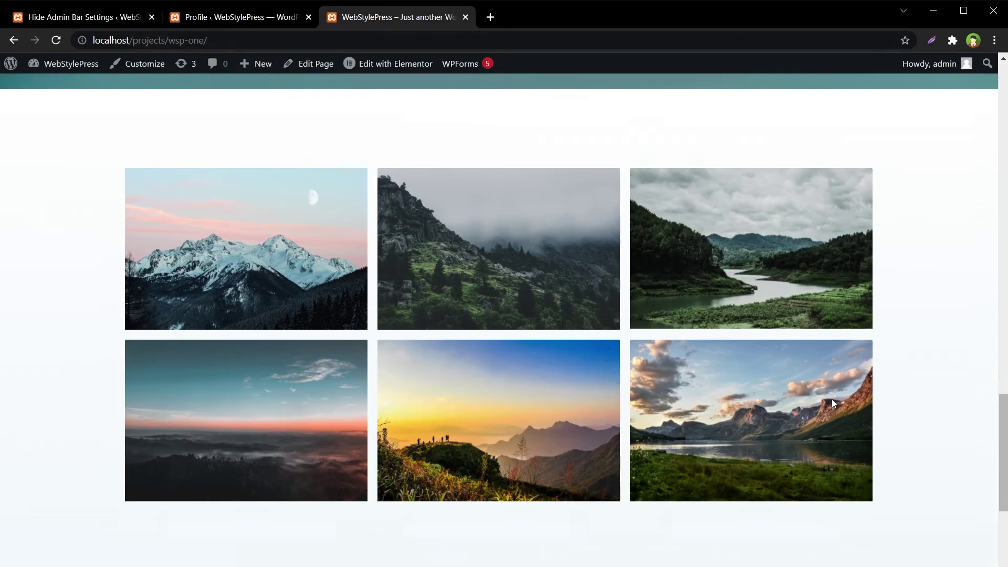
scroll(832, 397, up, 10)
scroll(826, 405, up, 10)
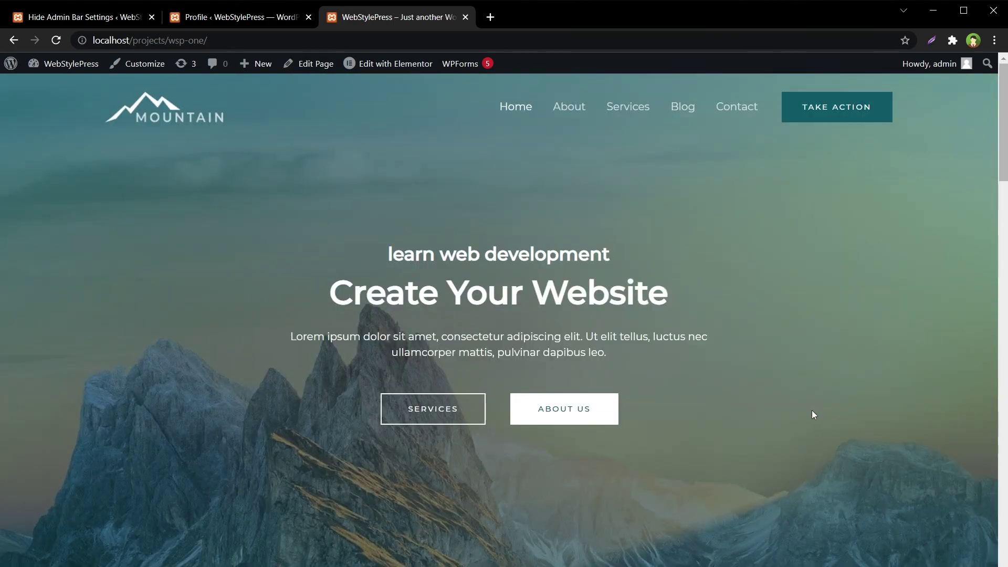
key(ctrl+1)
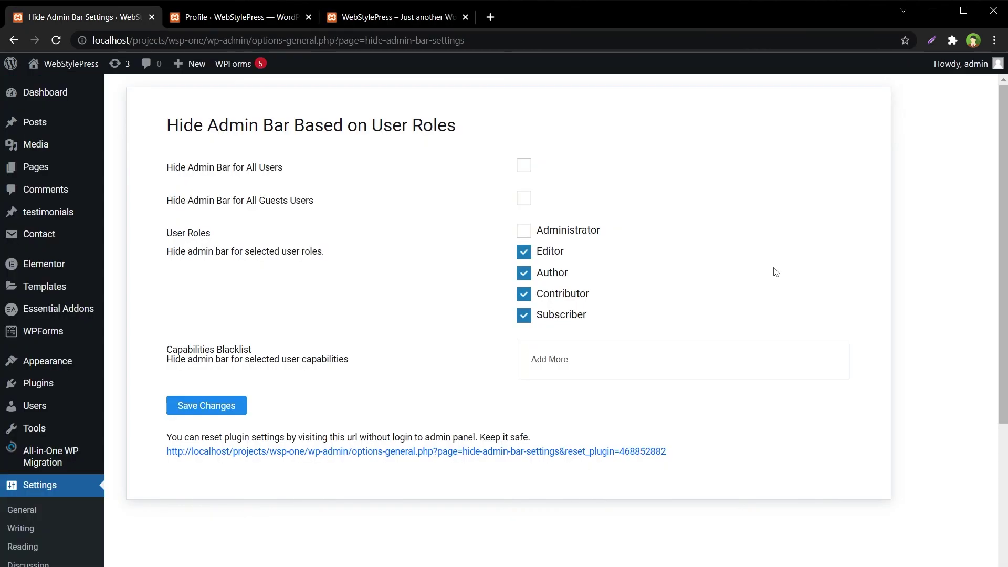